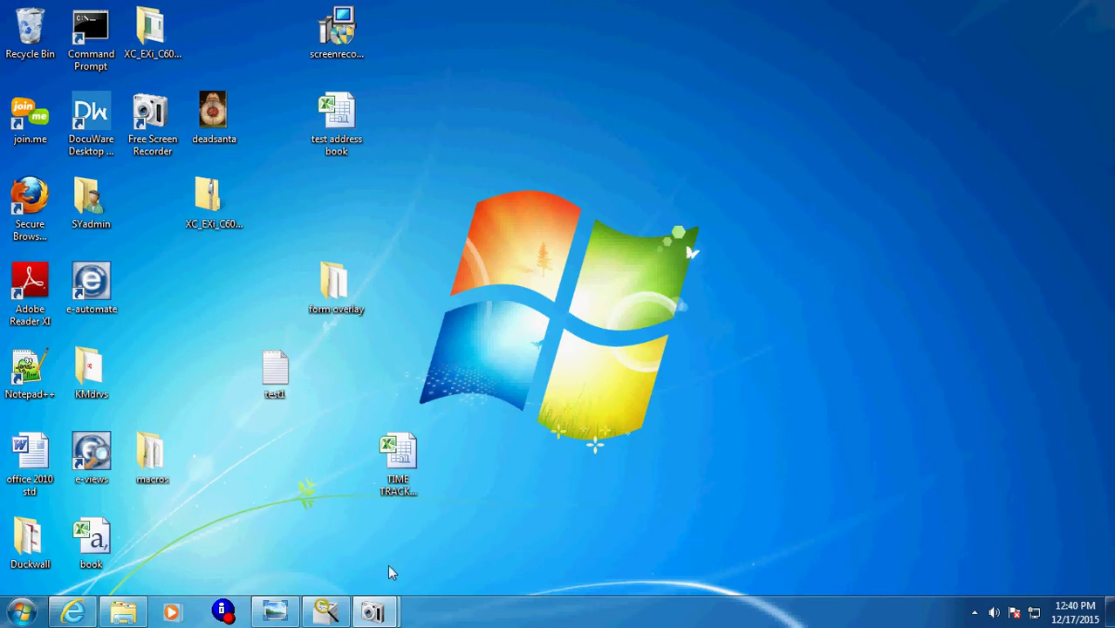
Set Net Viewer aside and open the test address book workbook in Excel
click(326, 610)
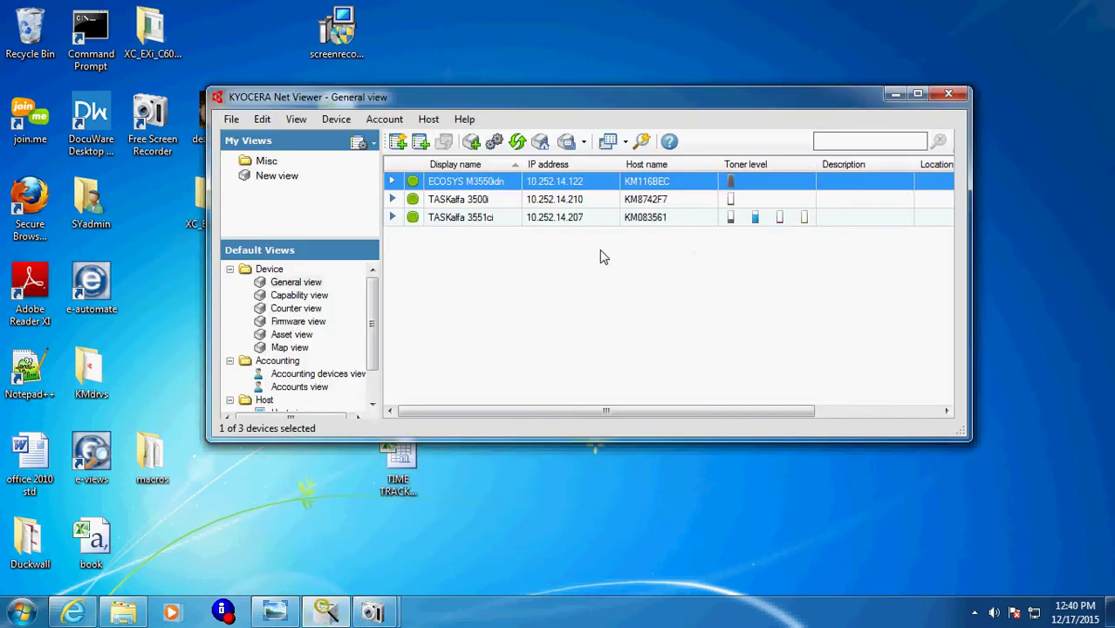
click(890, 96)
click(338, 140)
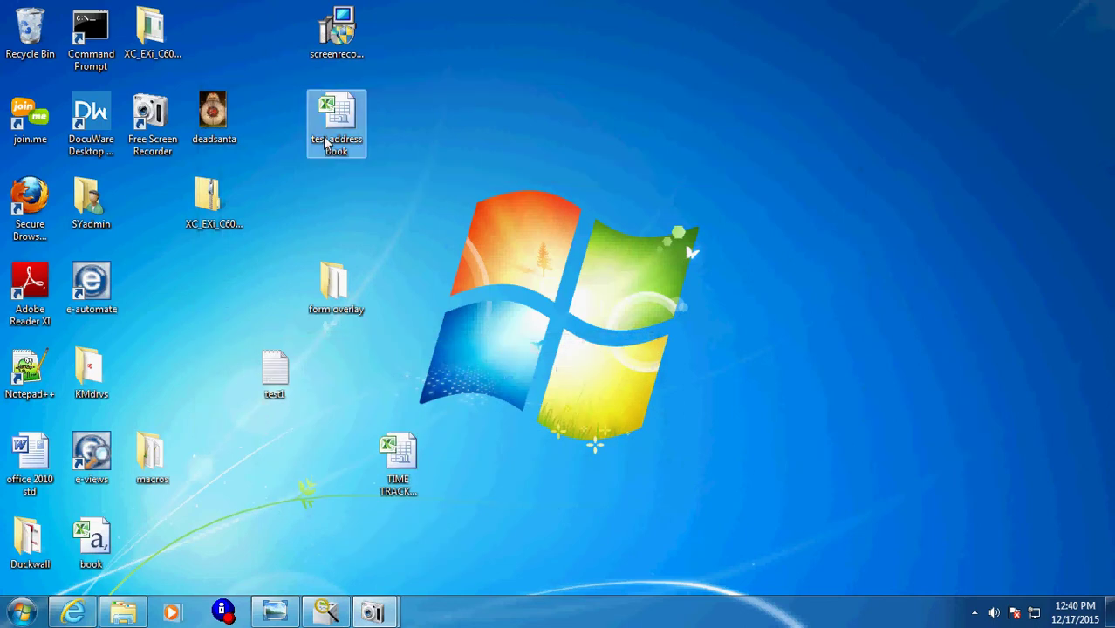
double_click(338, 140)
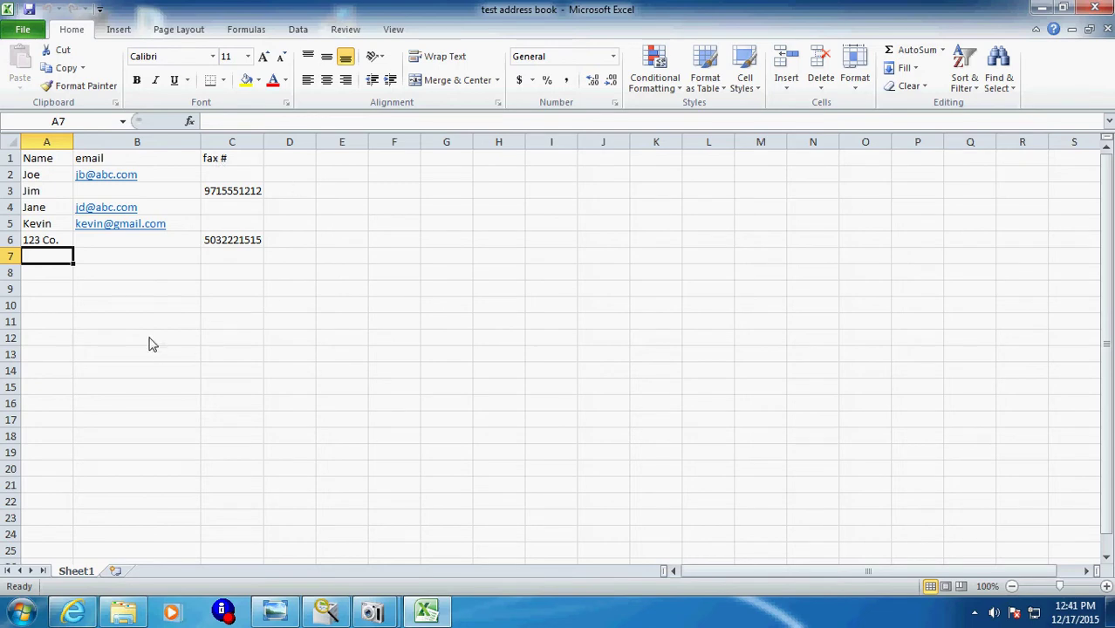
Save the workbook as 'test address book1' in CSV (MS-DOS) format, keeping the CSV format
click(23, 32)
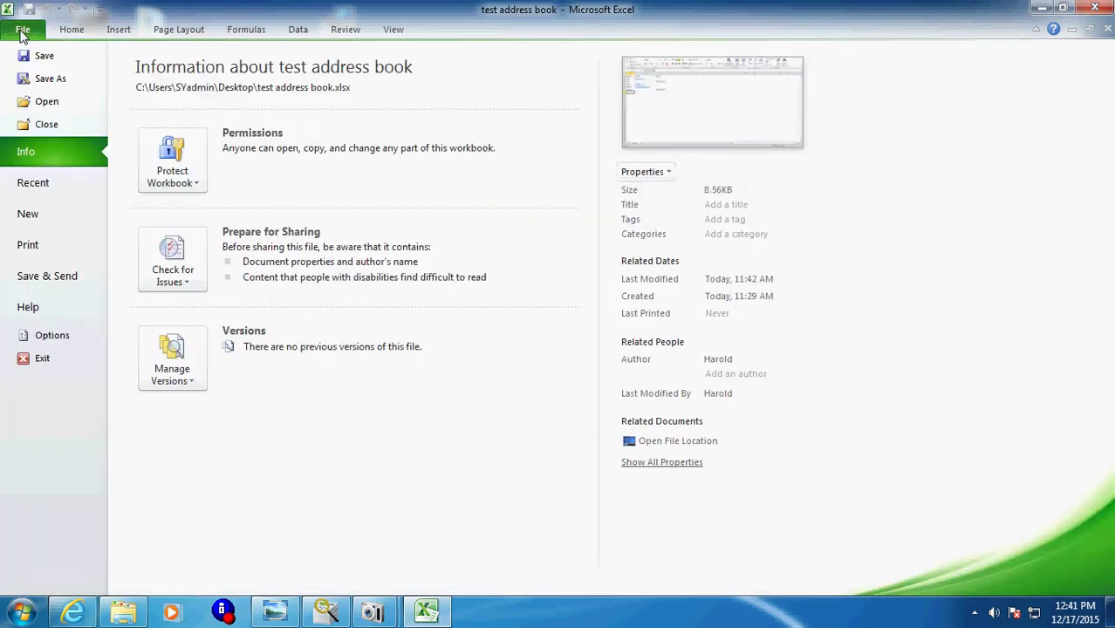
click(50, 79)
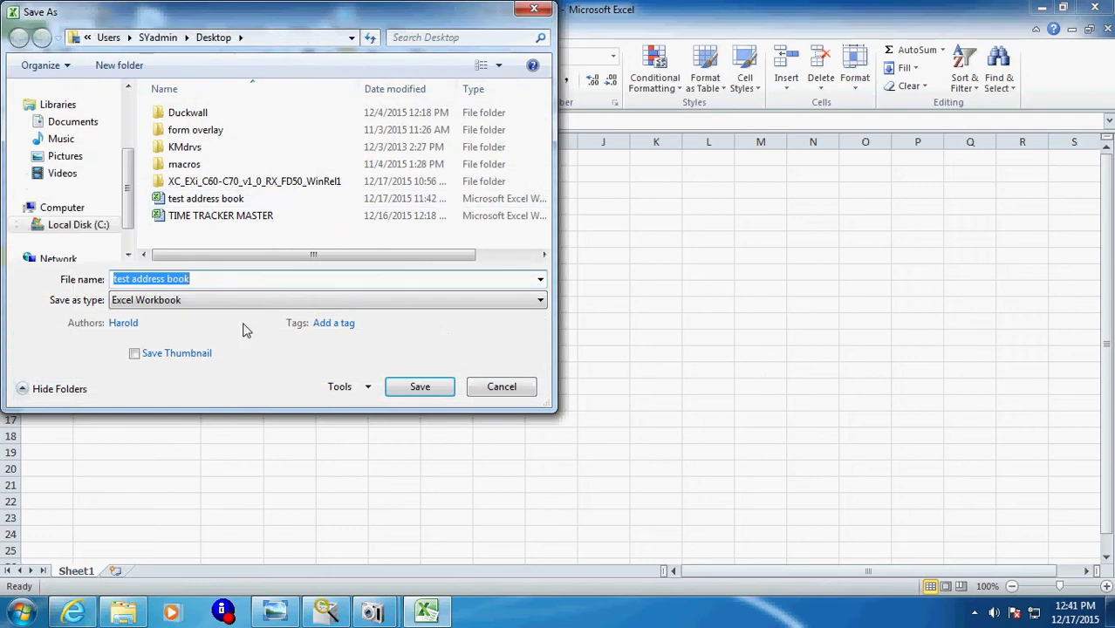
click(241, 282)
text(1)
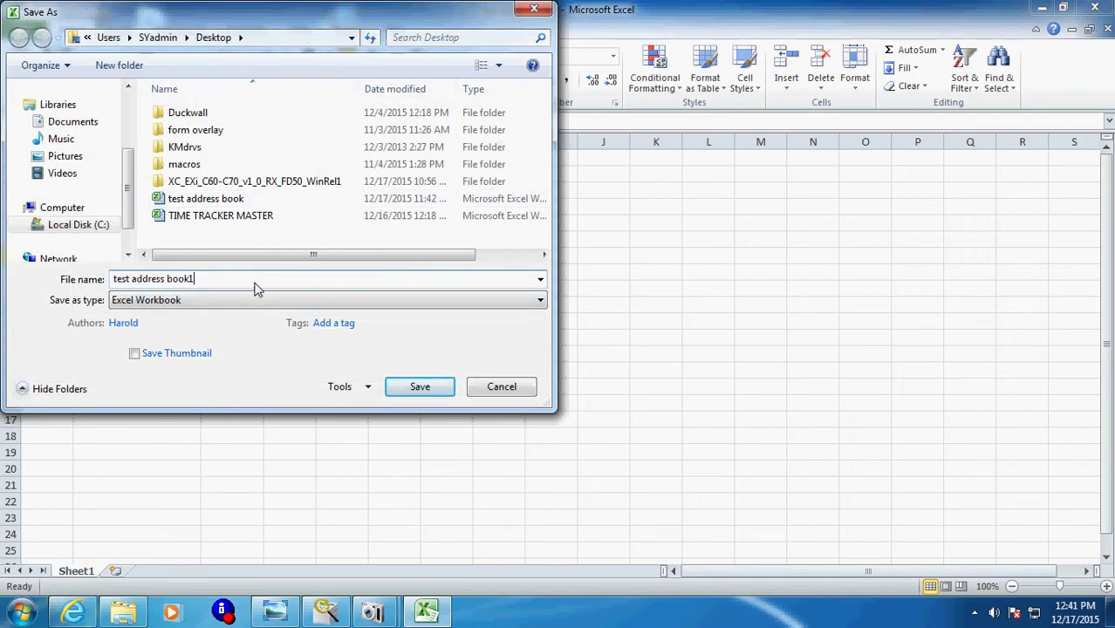
click(493, 302)
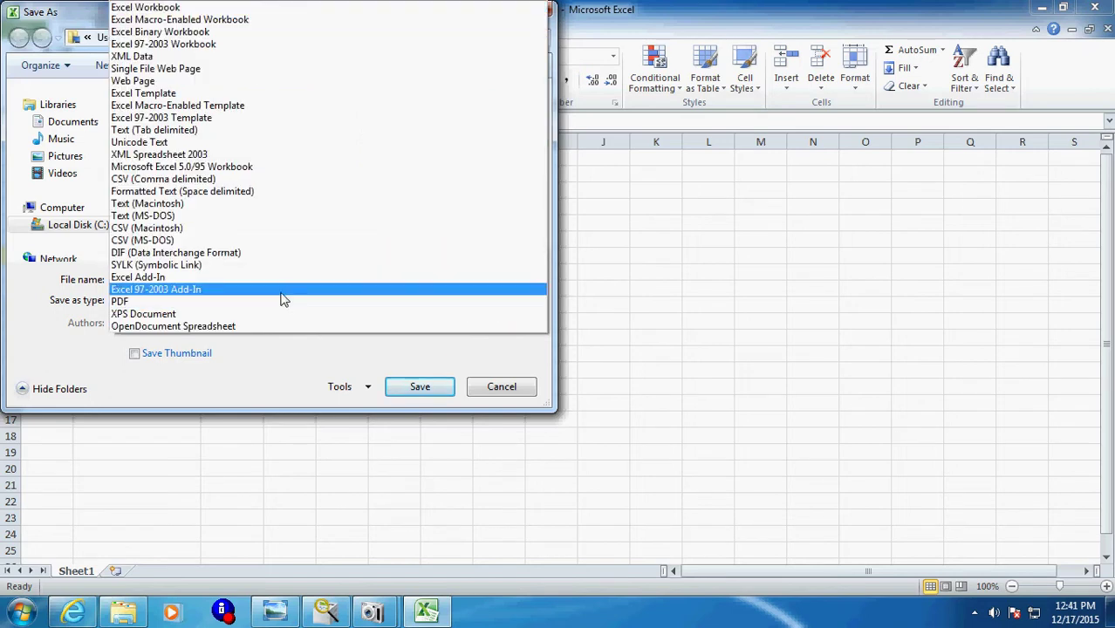
click(224, 240)
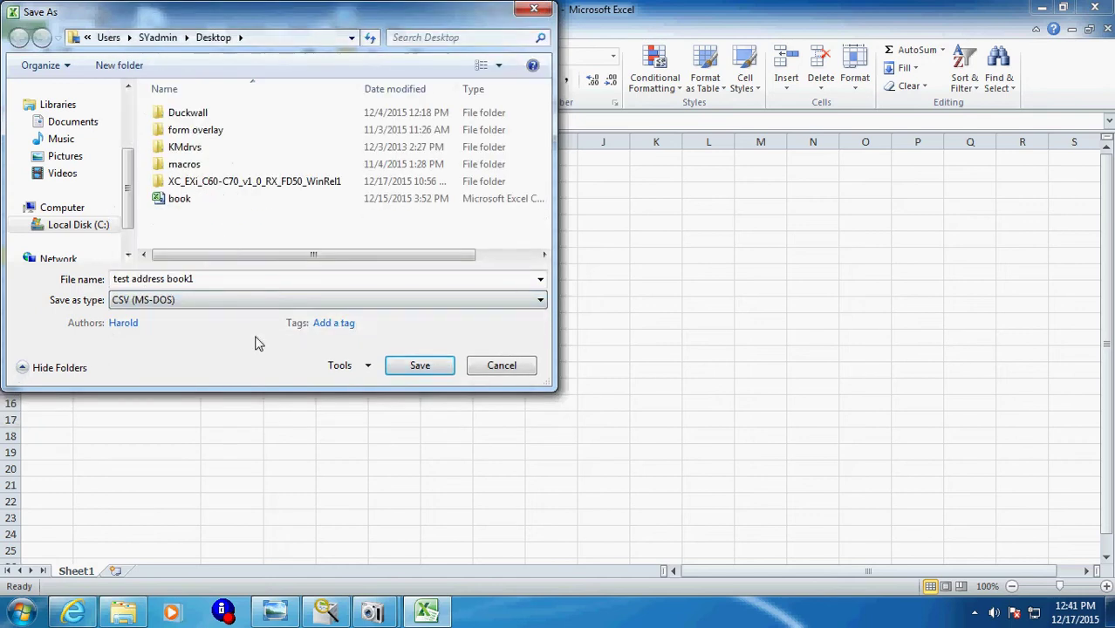
click(420, 371)
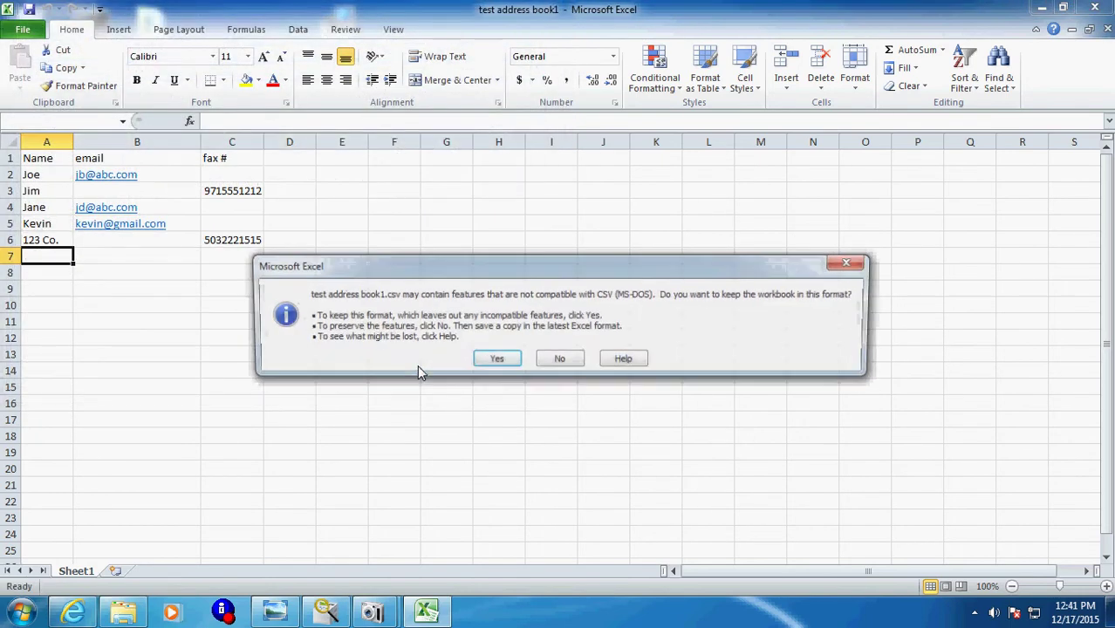
click(494, 362)
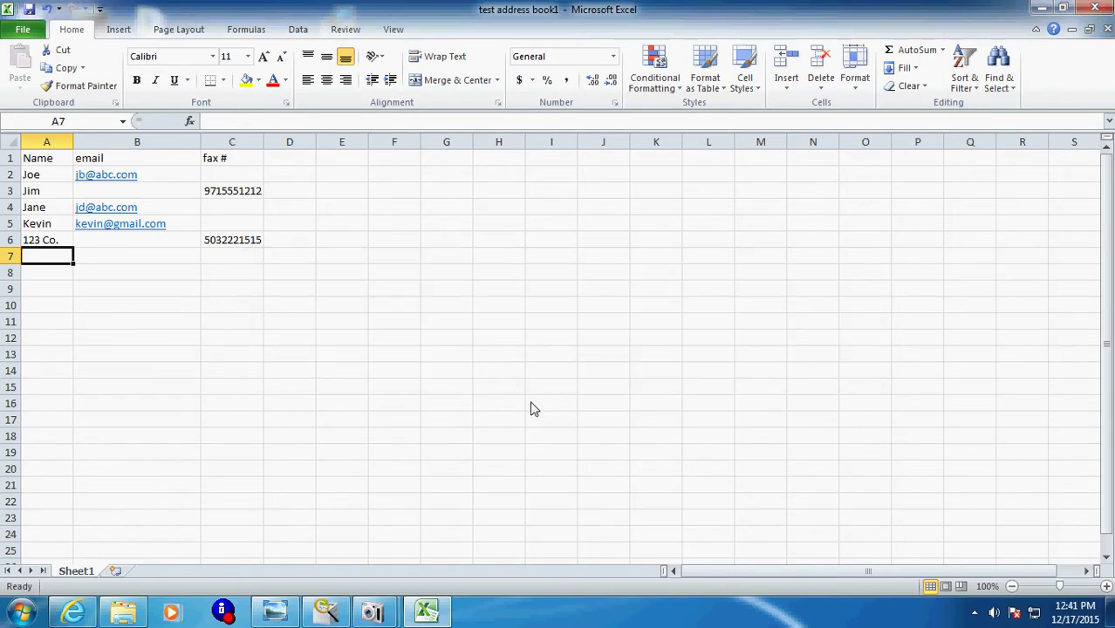
Close Excel without saving further changes
click(1096, 8)
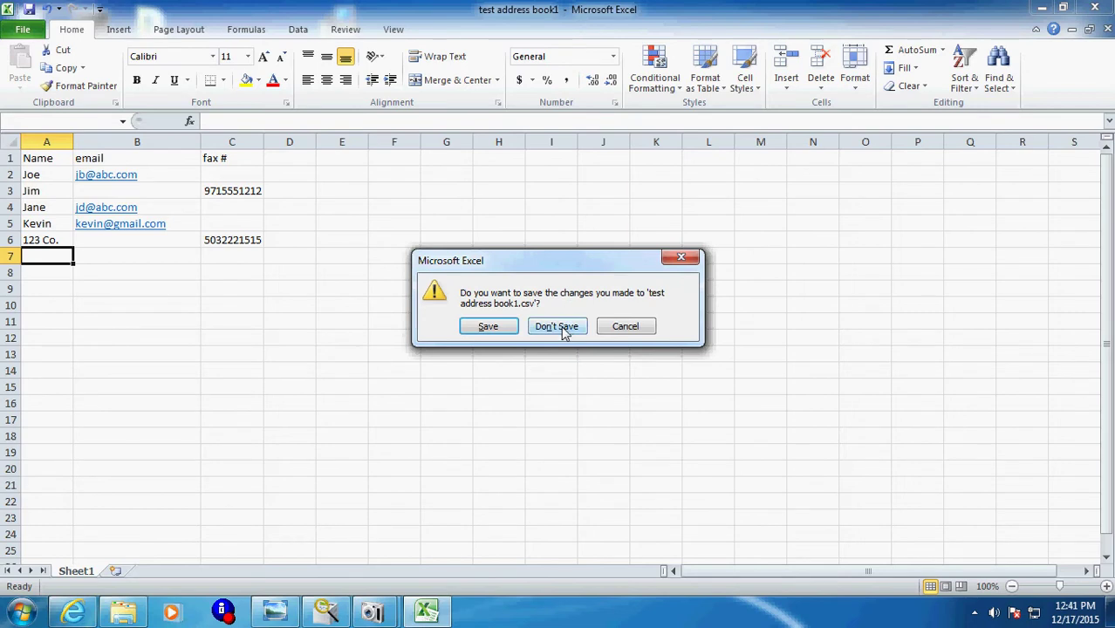
click(557, 326)
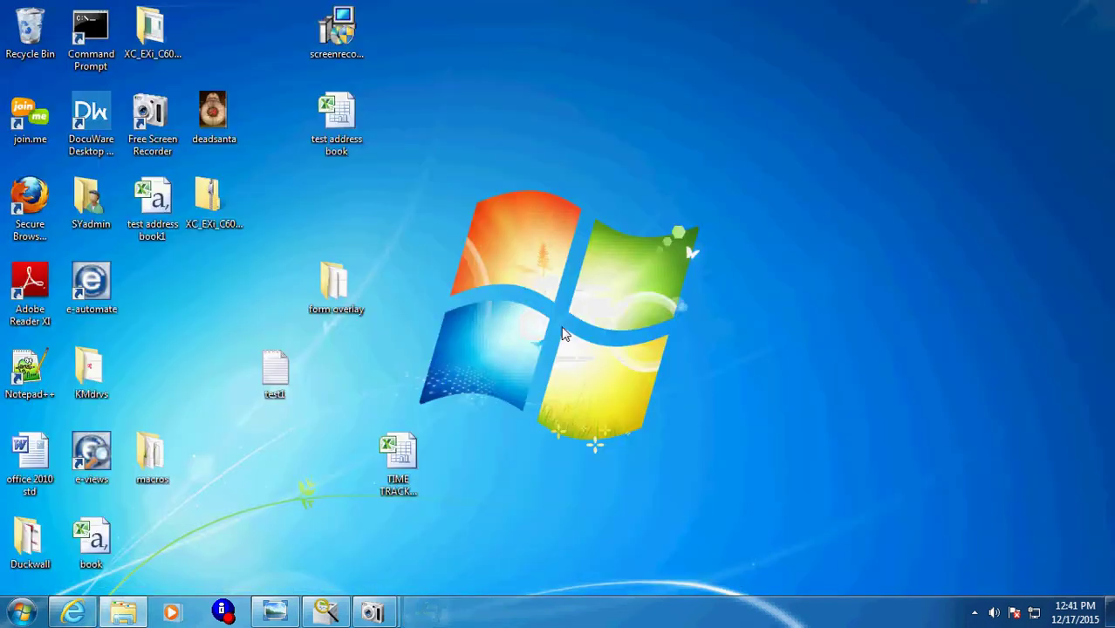
click(170, 232)
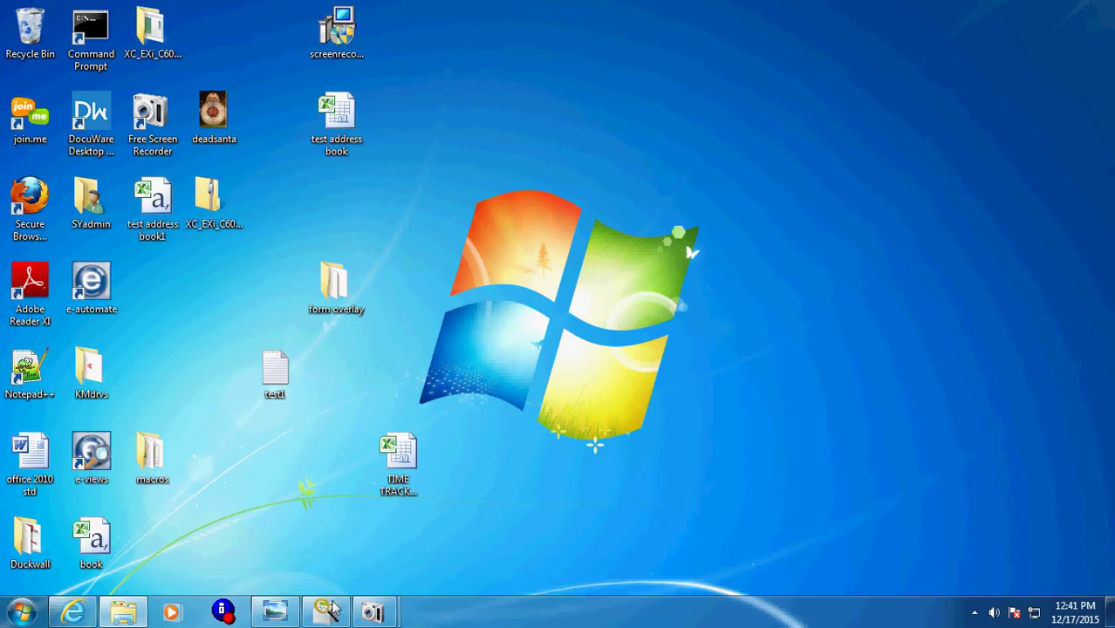
Select all entries in the Command Center RX machine address book and delete them
click(88, 615)
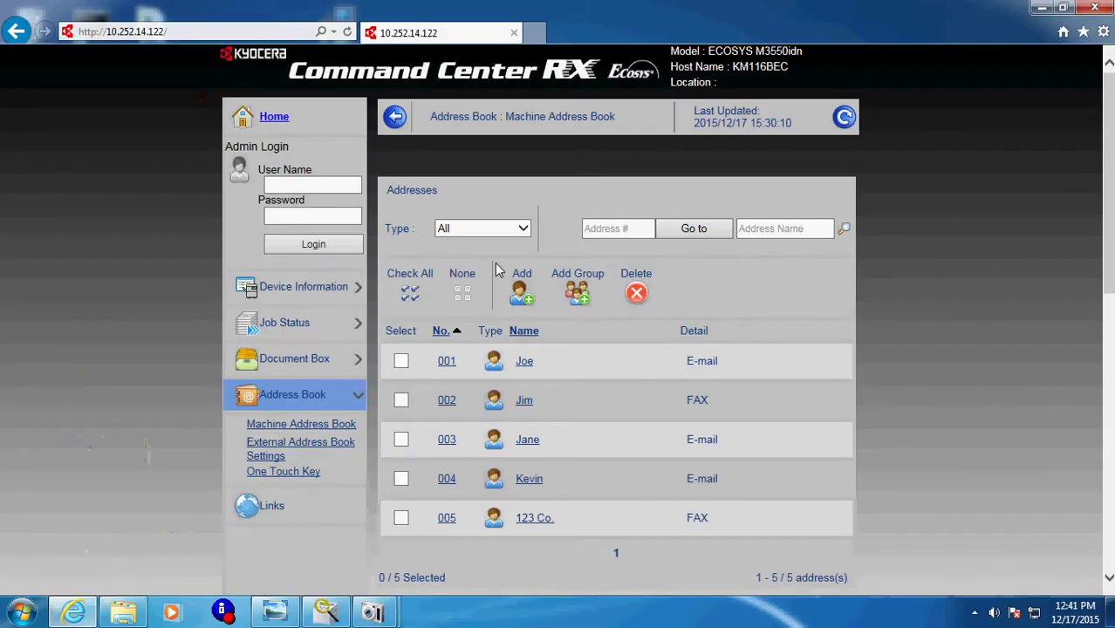
click(419, 295)
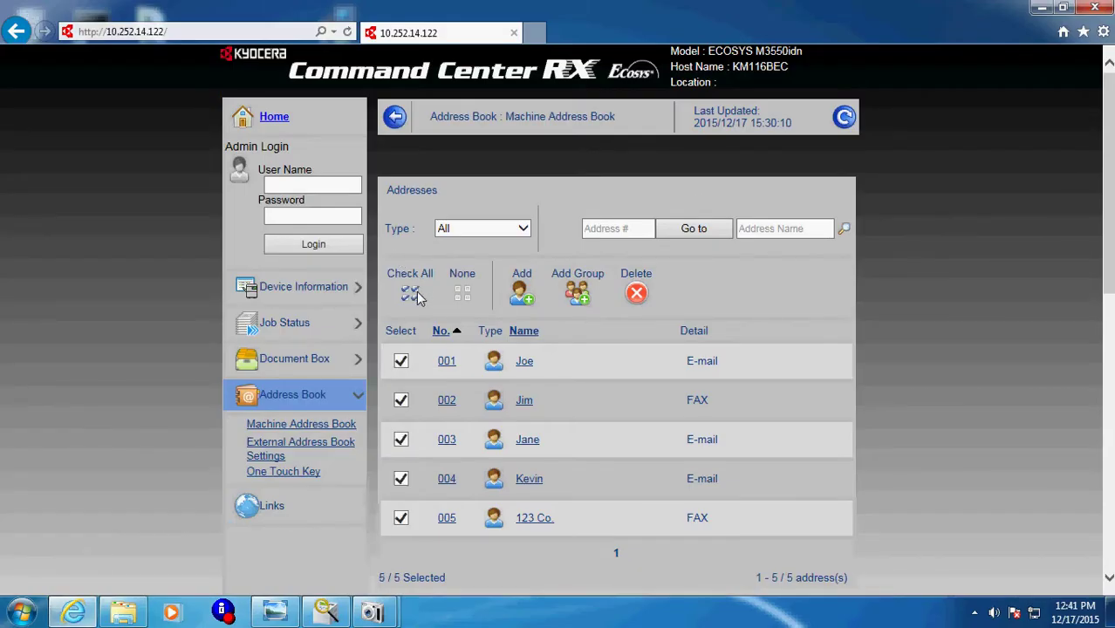
click(637, 294)
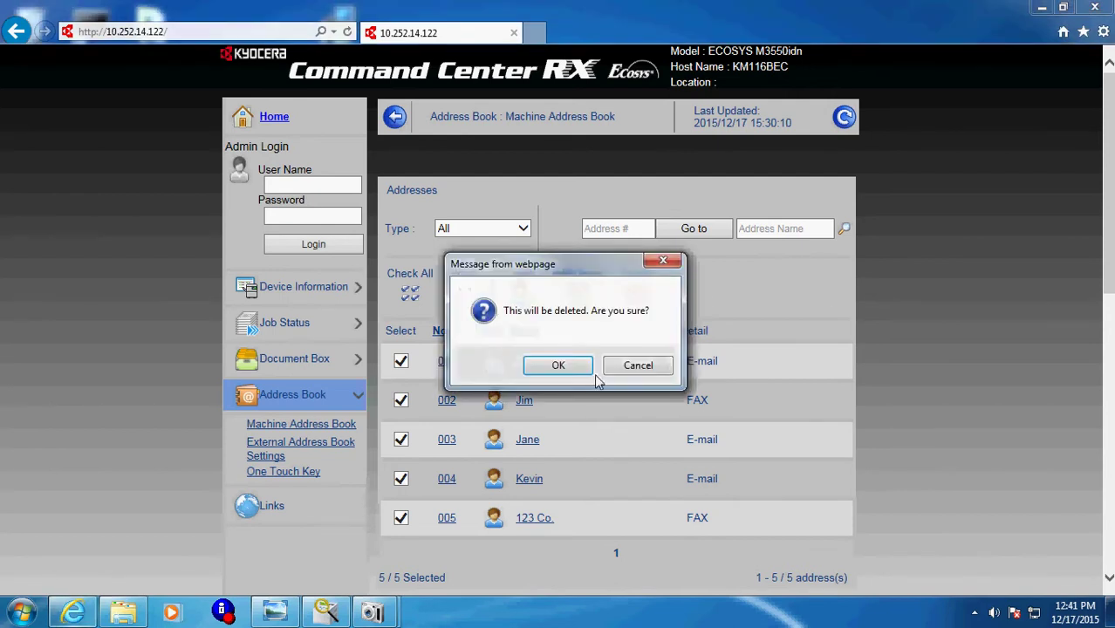
click(563, 367)
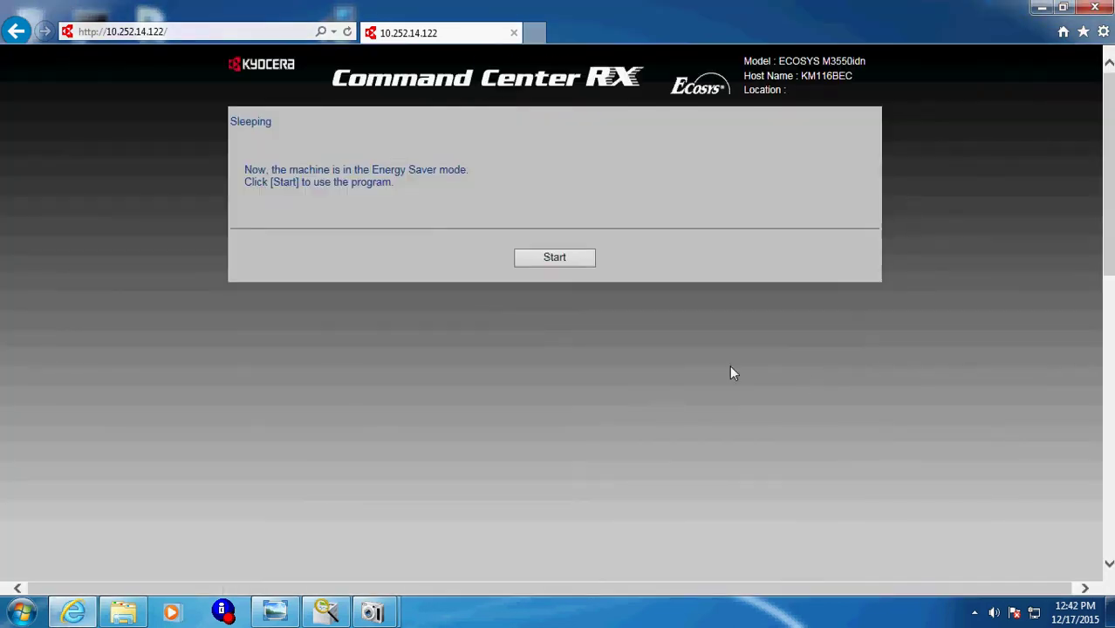
After waking the page, reopen Machine Address Book and delete all five entries again
click(549, 259)
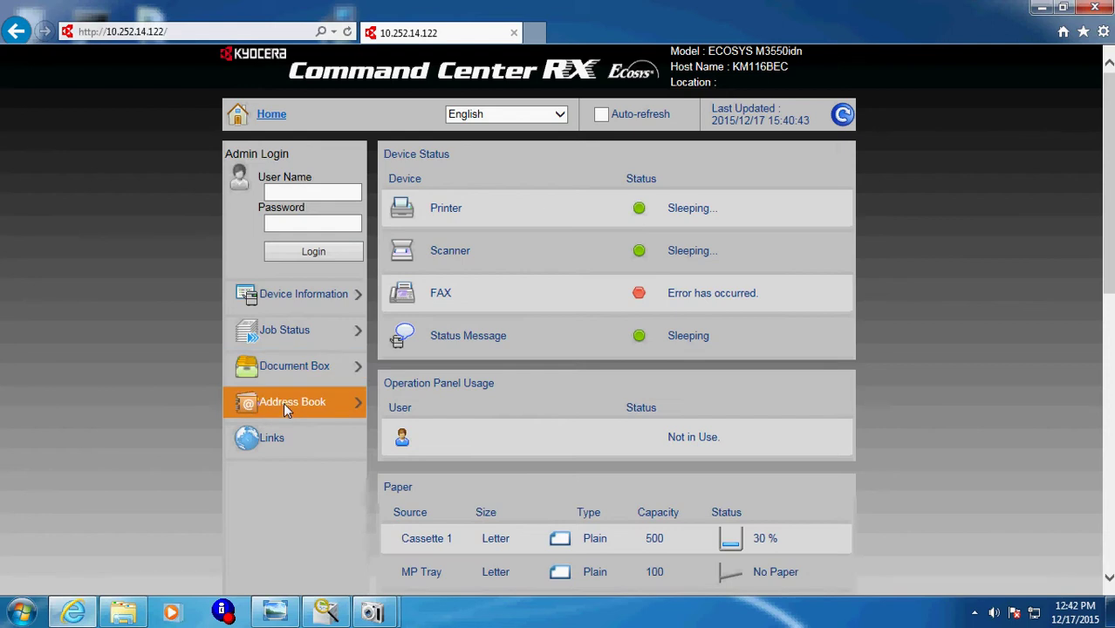
click(284, 406)
click(294, 431)
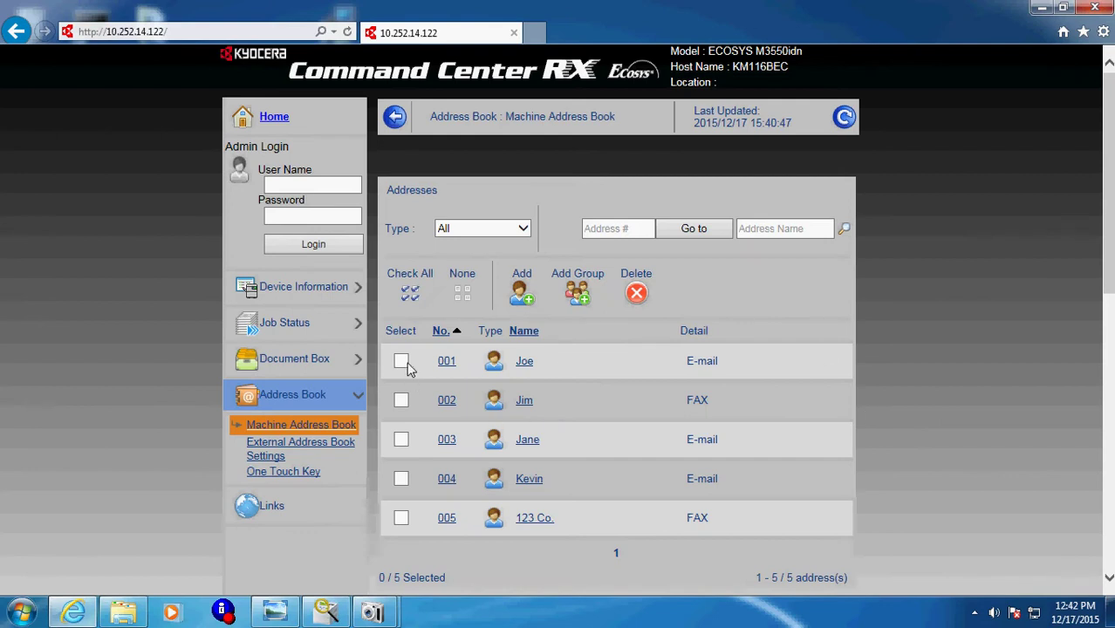
click(408, 295)
click(637, 293)
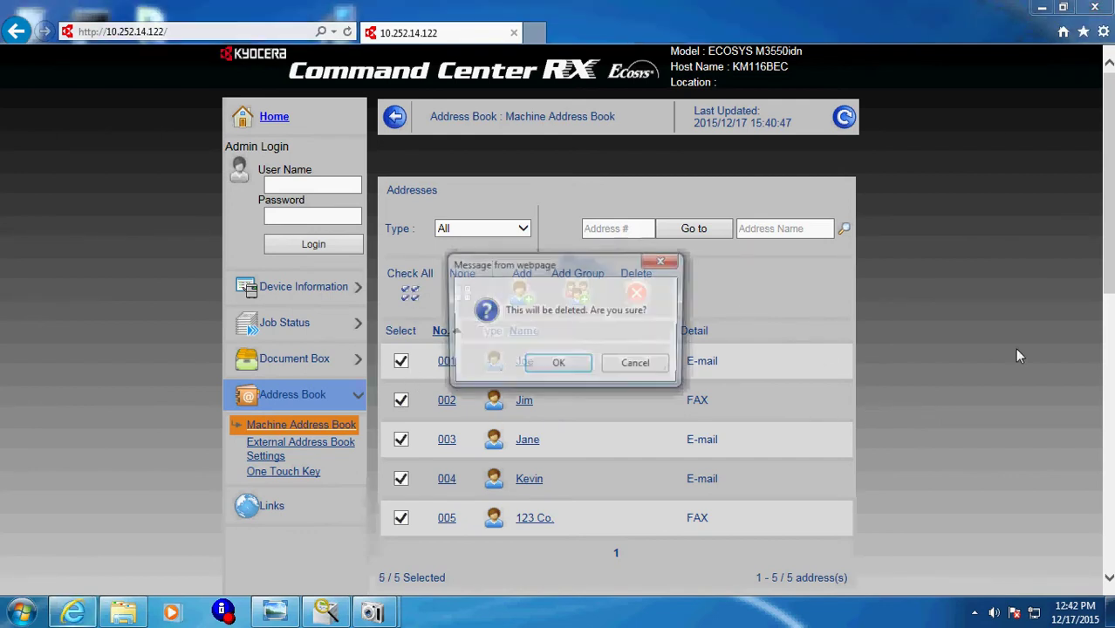
click(560, 365)
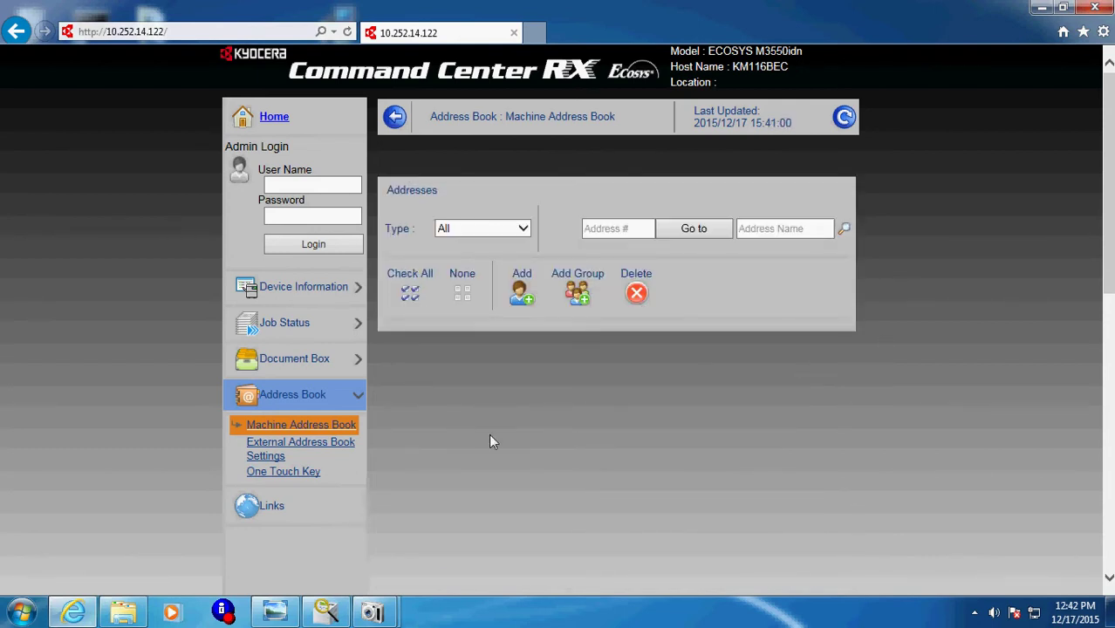
click(1040, 8)
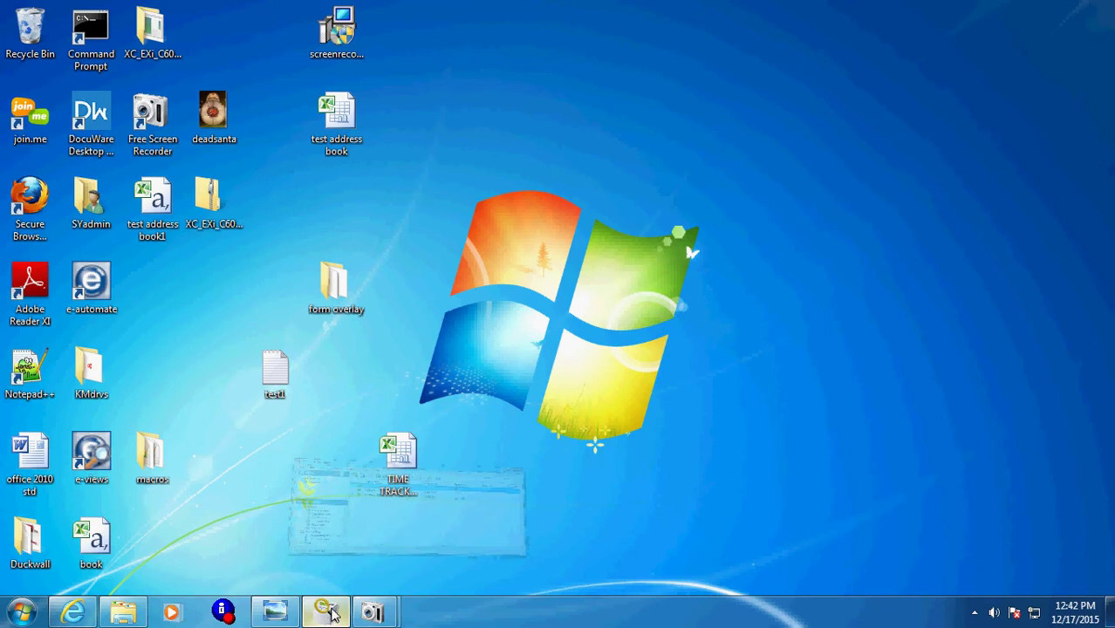
Confirm the ECOSYS M3550idn communication settings use login user name Admin
click(332, 613)
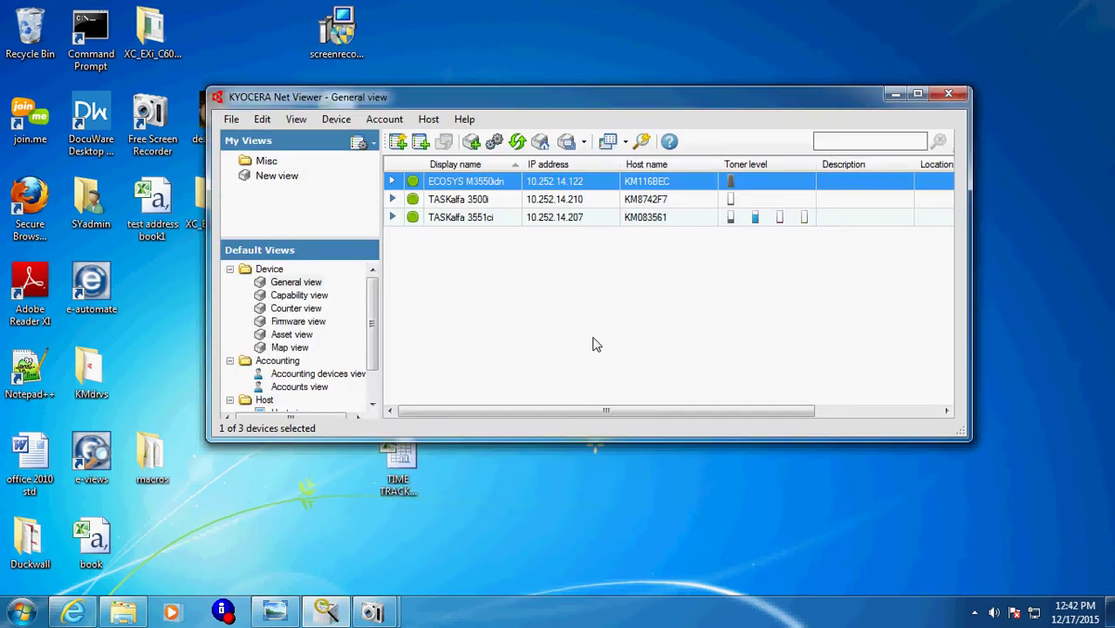
right_click(509, 185)
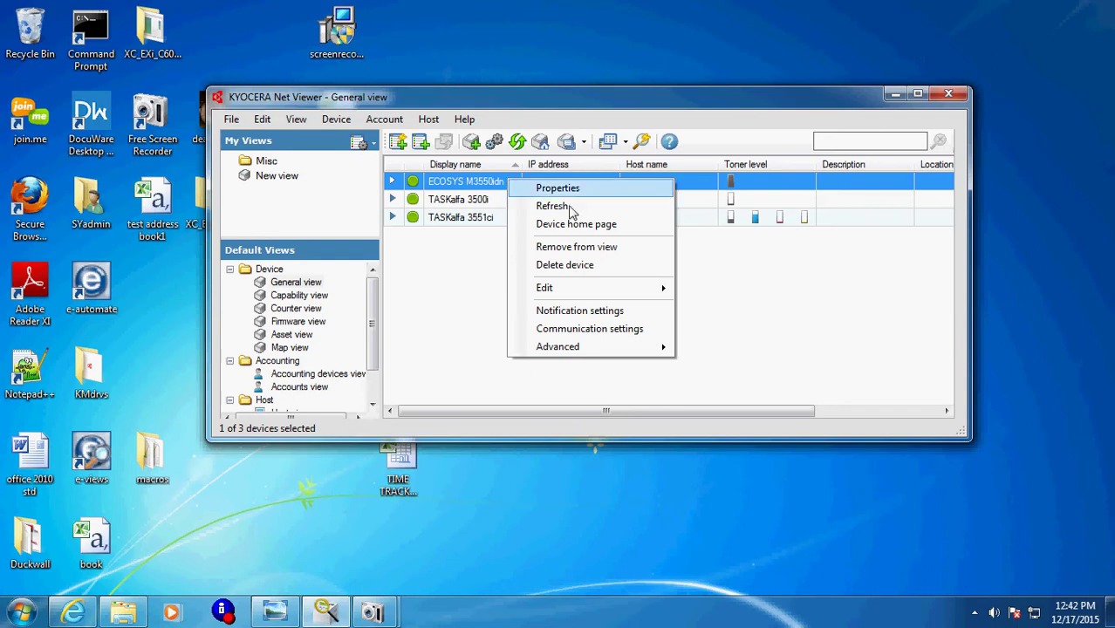
click(578, 329)
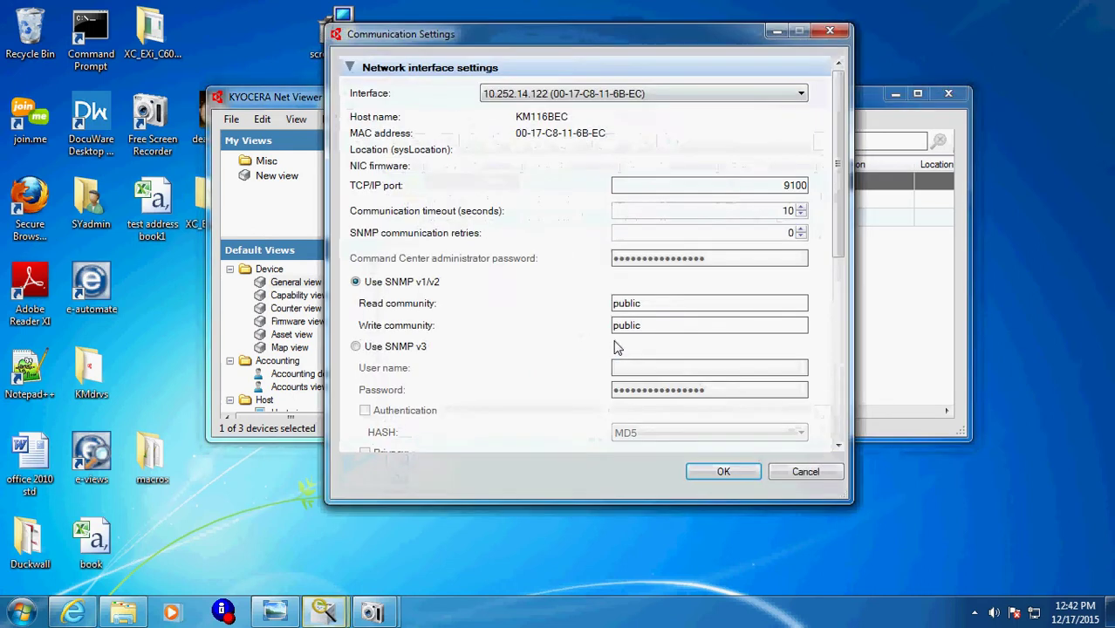
drag(843, 234, 836, 377)
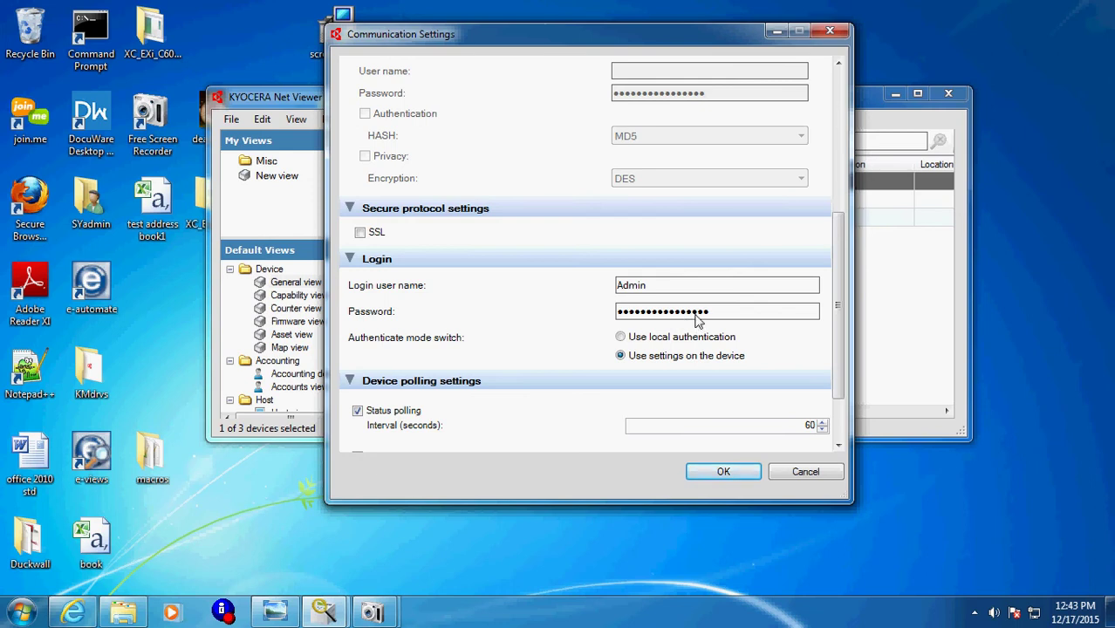
click(739, 471)
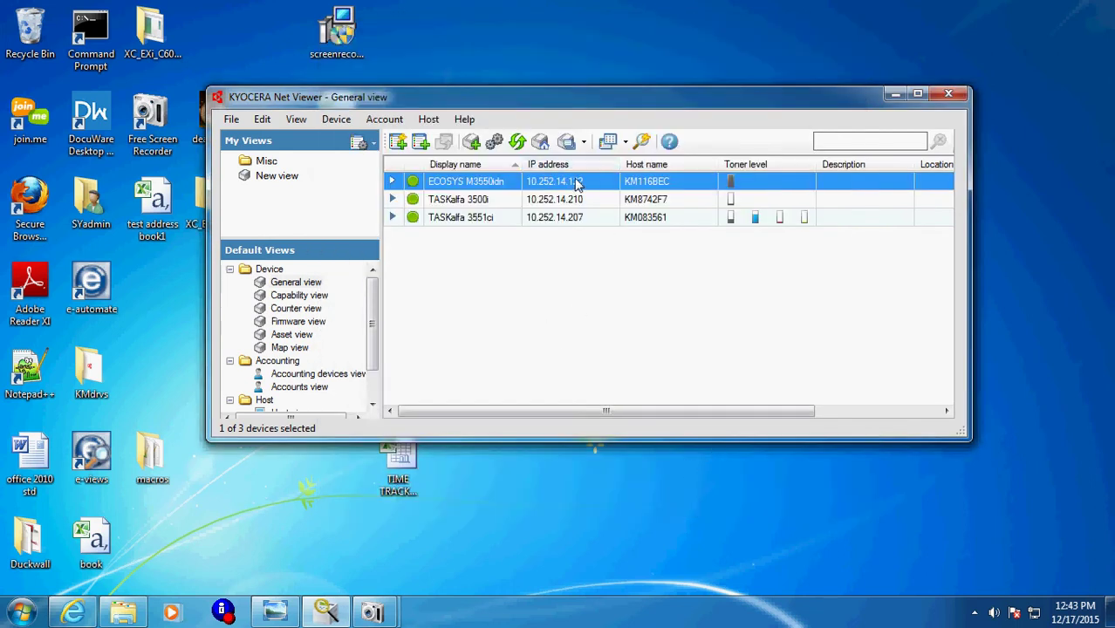
Start a custom Multi-Set for the ECOSYS M3550idn that copies only the Device Address Book
right_click(576, 181)
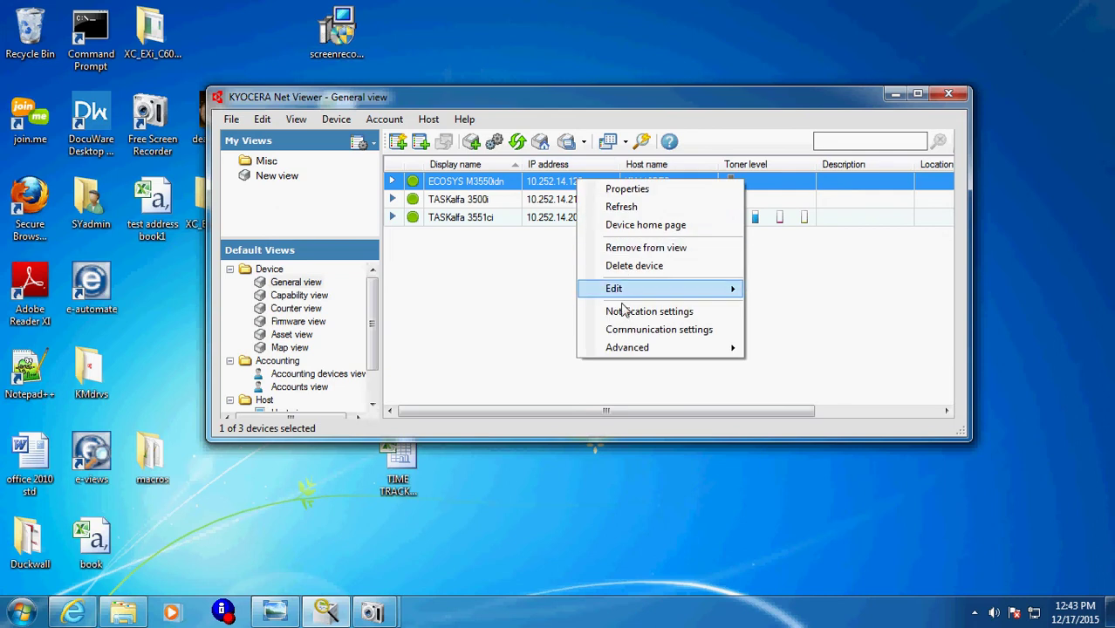
click(626, 347)
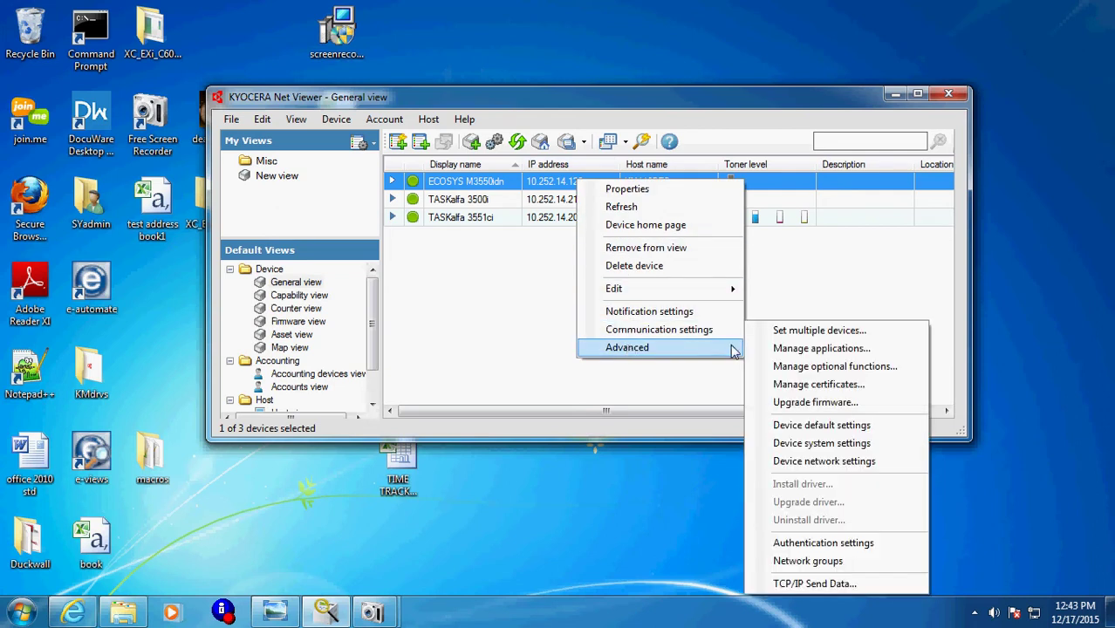
click(785, 331)
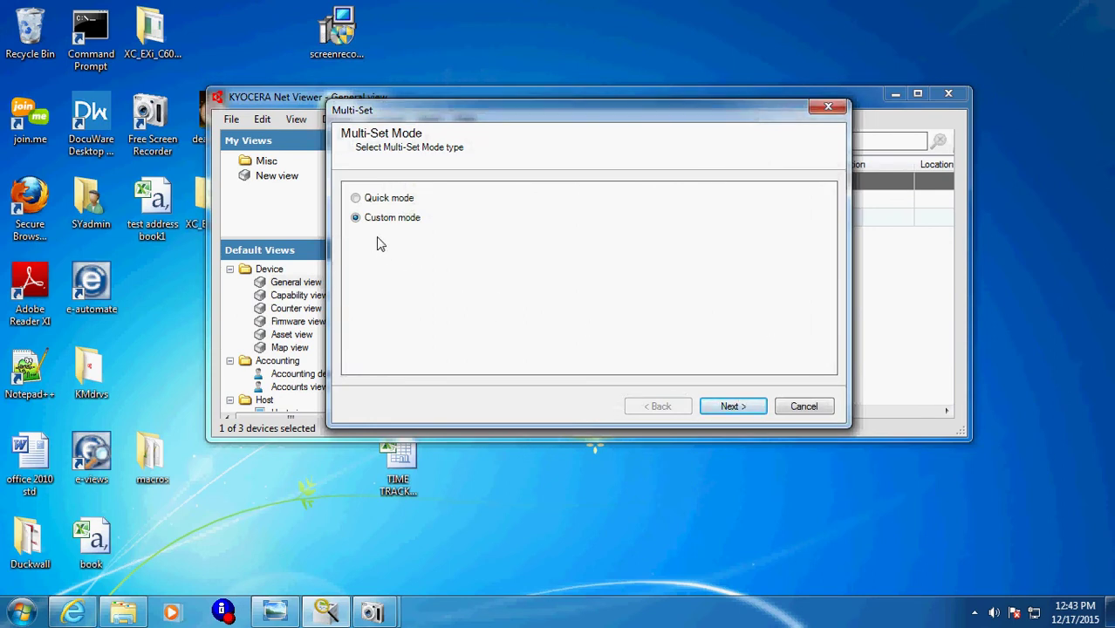
click(735, 408)
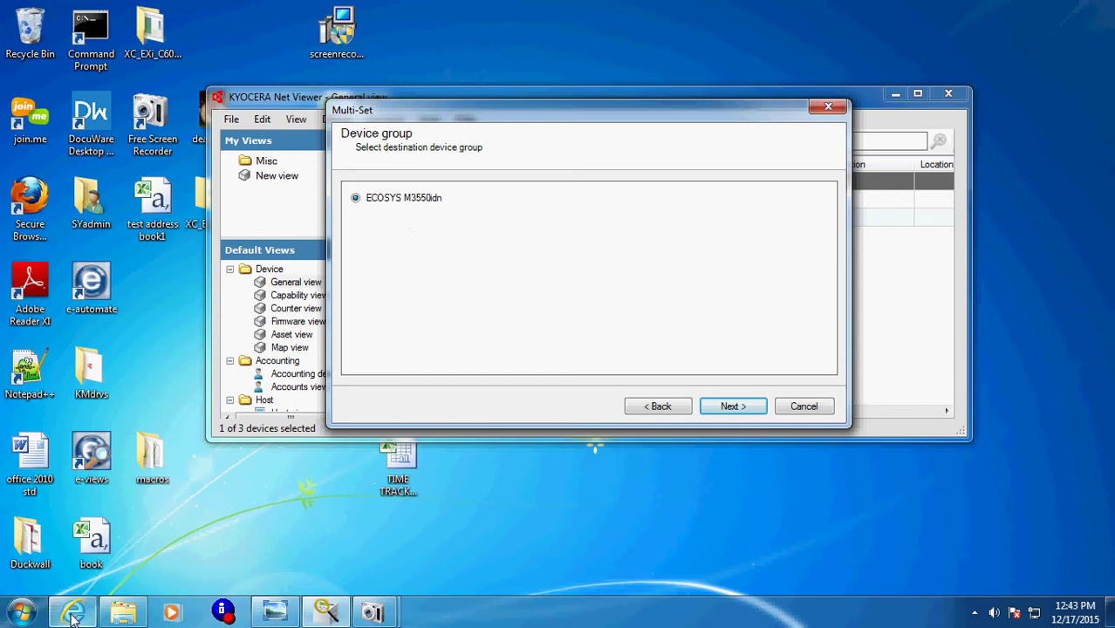
mouse_move(73, 612)
click(105, 528)
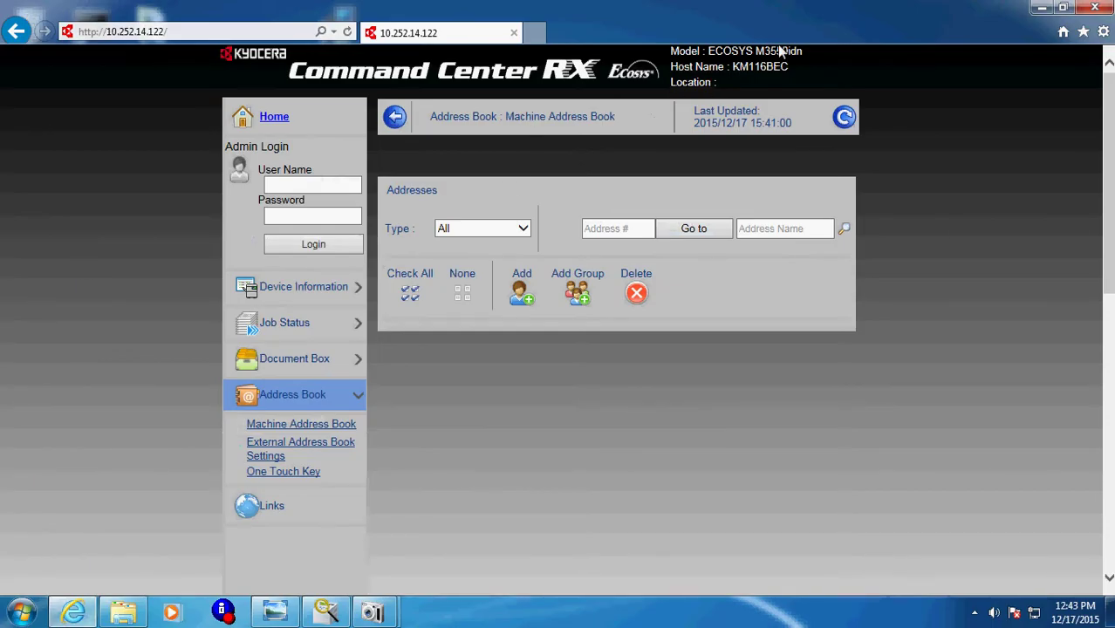
click(1040, 7)
click(743, 408)
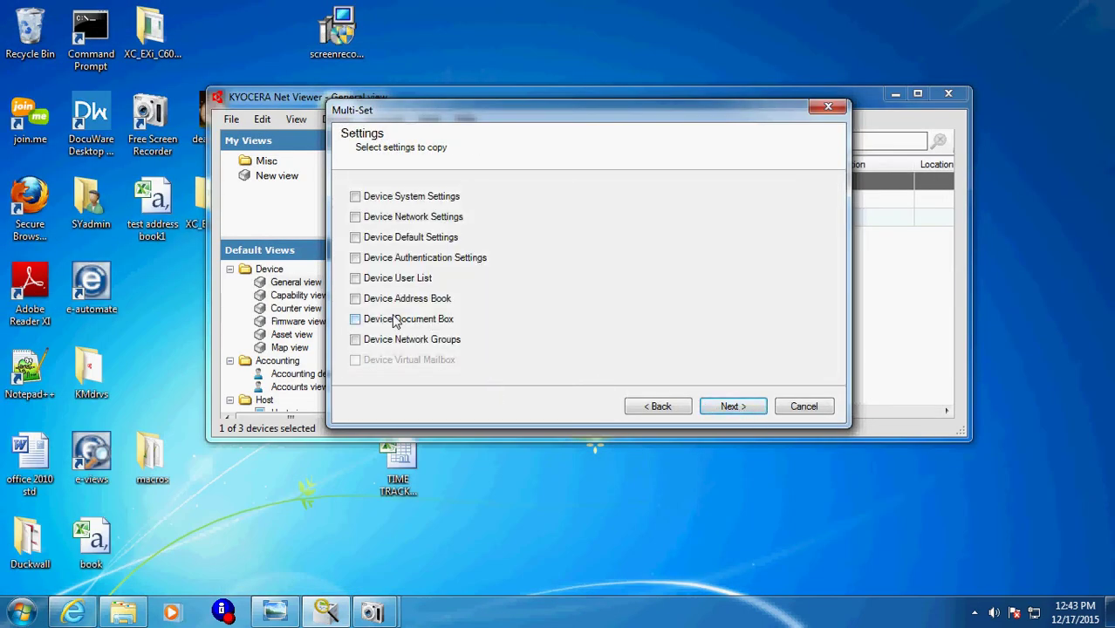
click(355, 299)
Choose Create from file as the Multi-Set settings method
click(738, 409)
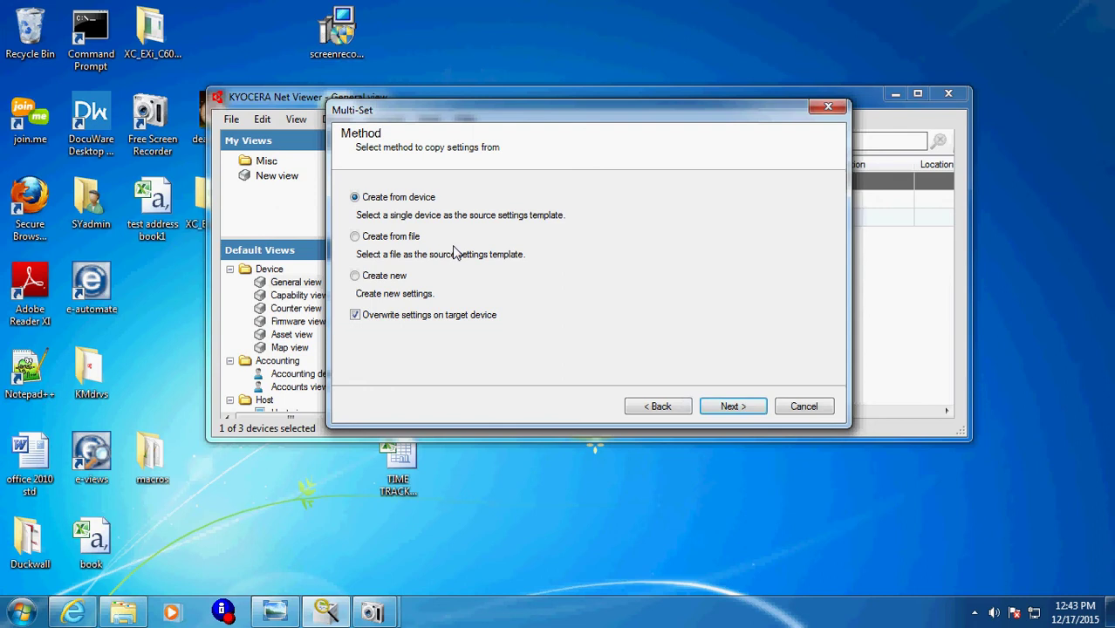
click(355, 239)
Pick test address book1 on the Desktop as the Address Book export (*.csv) source file
click(737, 410)
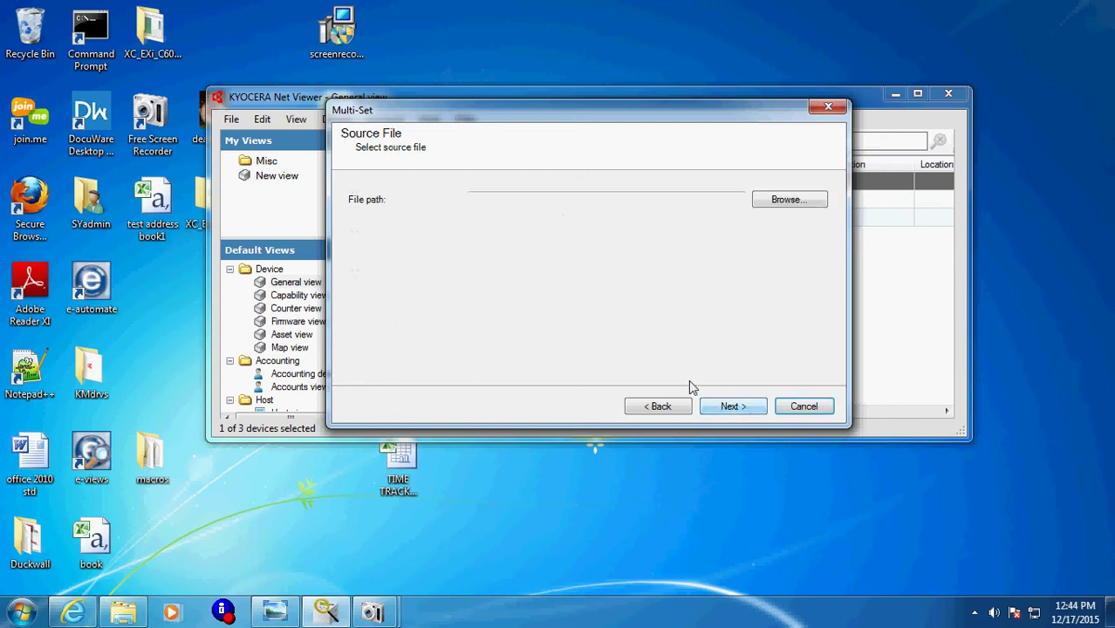
click(789, 201)
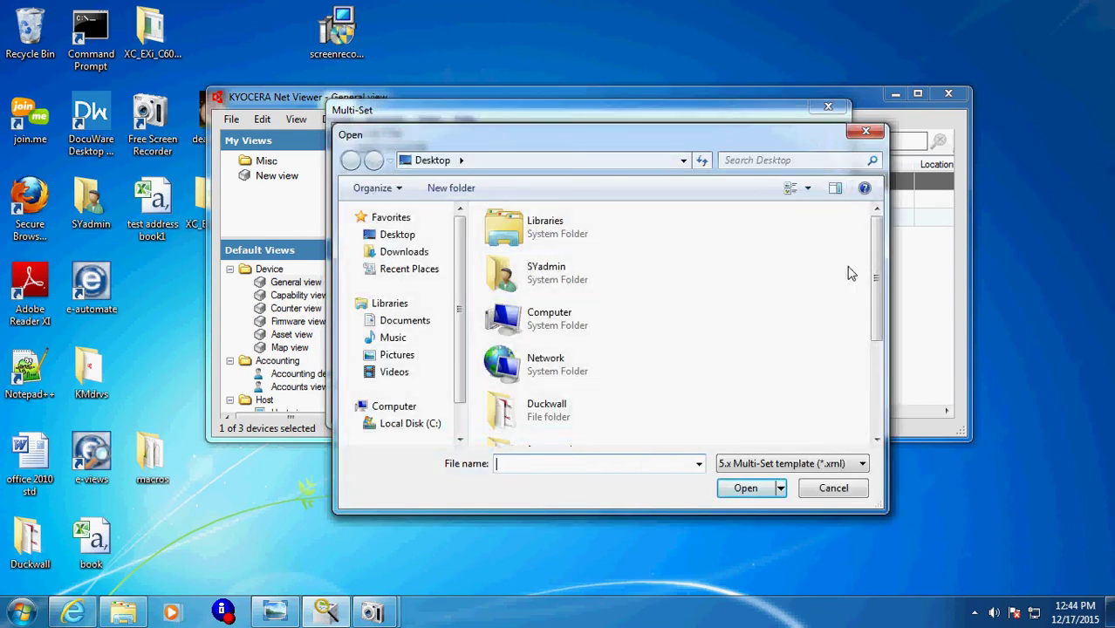
drag(879, 249, 879, 345)
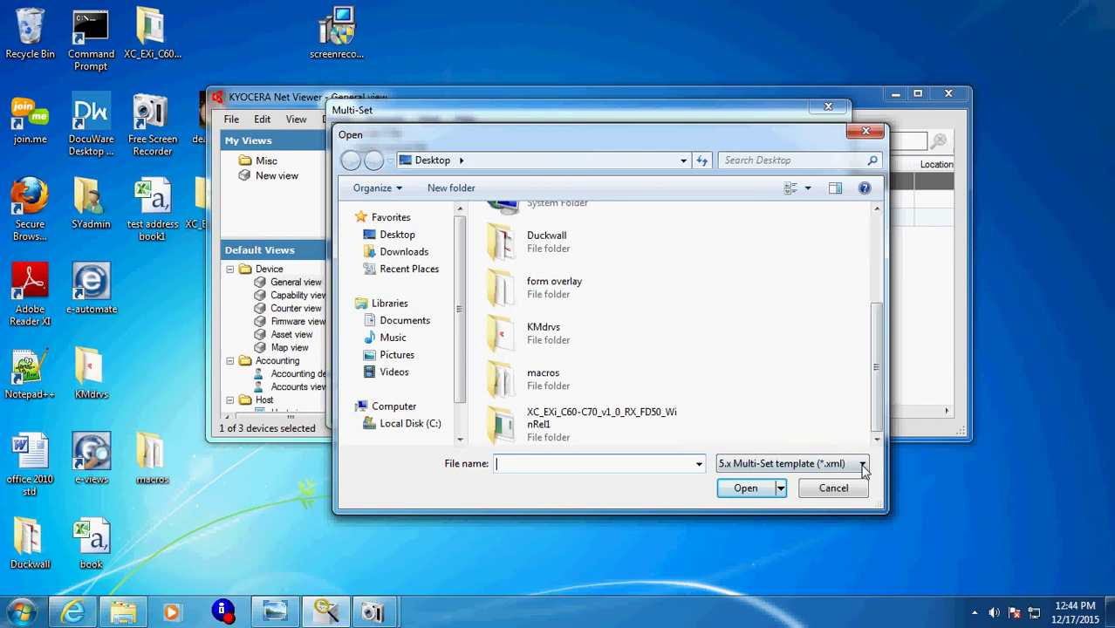
click(861, 463)
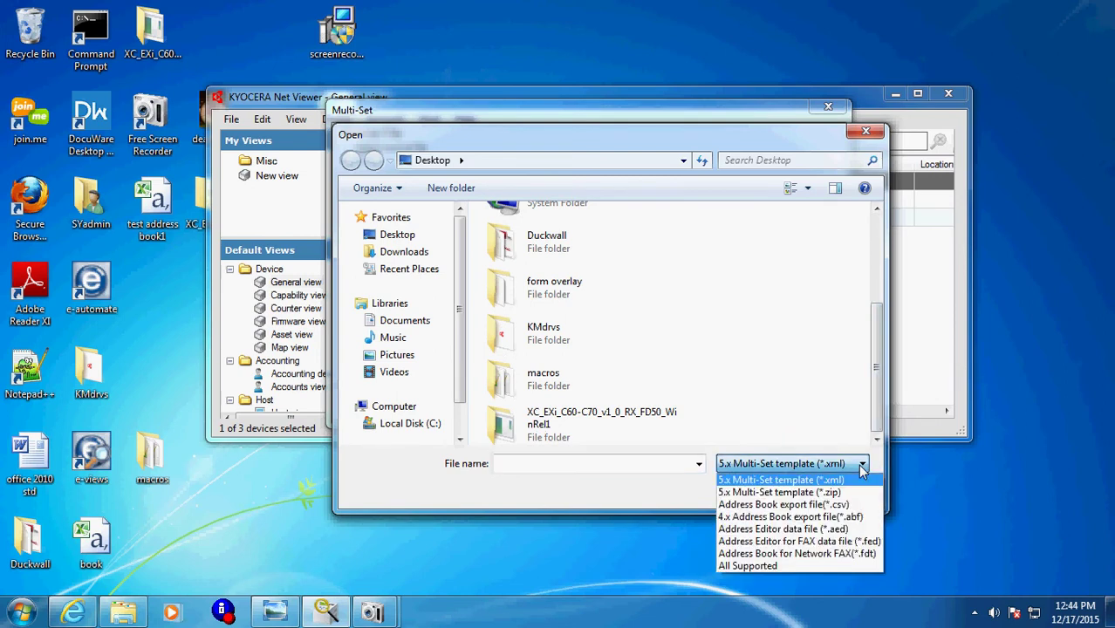
click(849, 508)
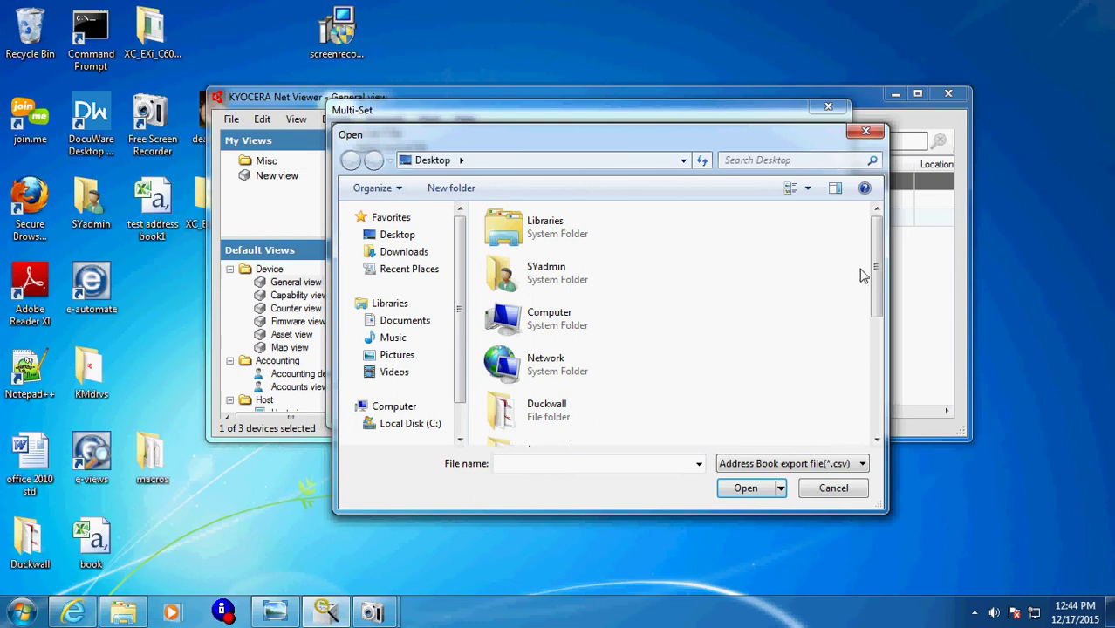
drag(878, 262, 879, 377)
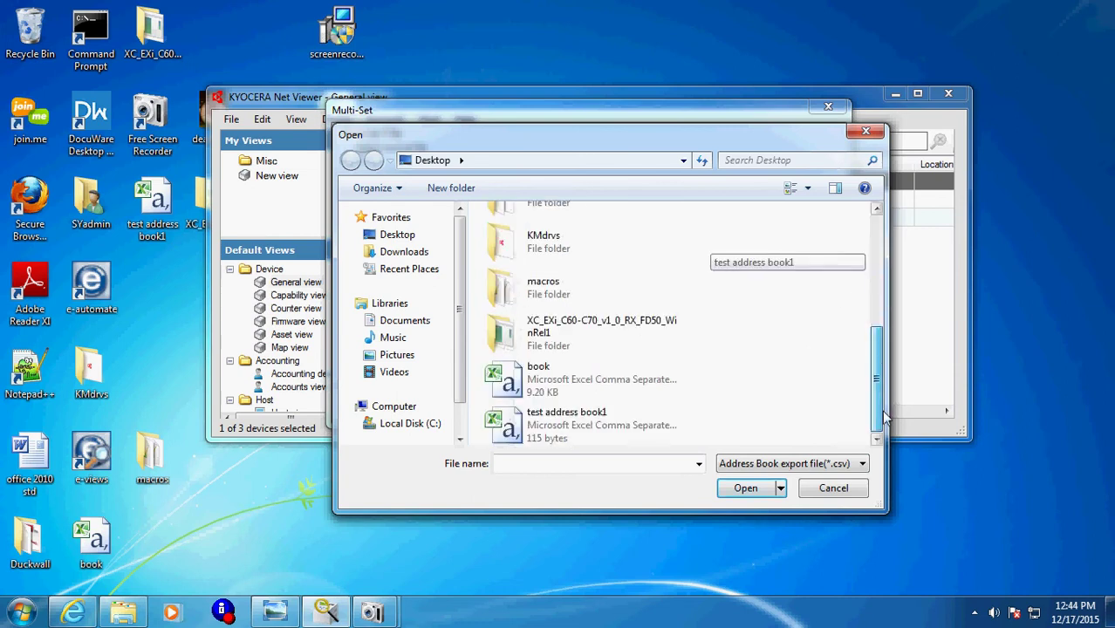
click(597, 429)
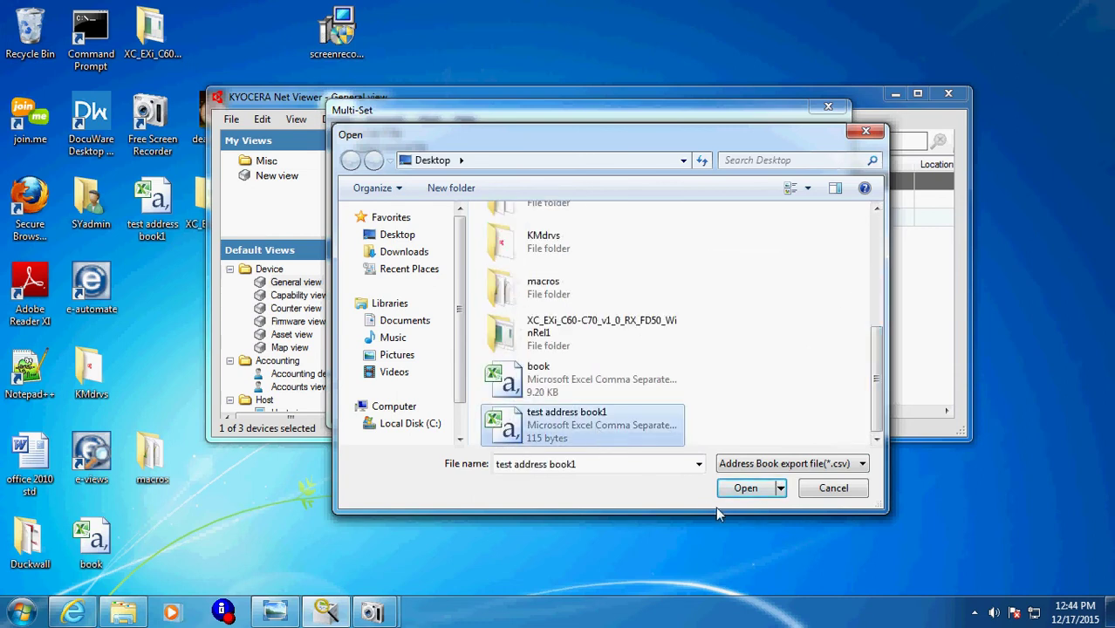
click(746, 488)
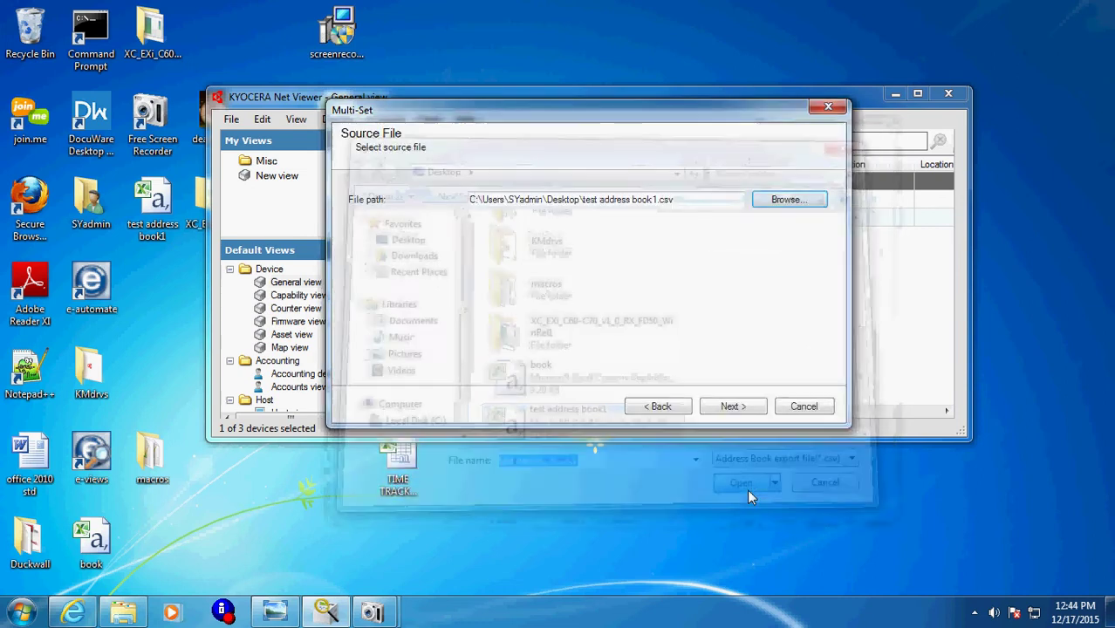
On the column mapping page, map Name* to the CSV's "Name" column
click(747, 412)
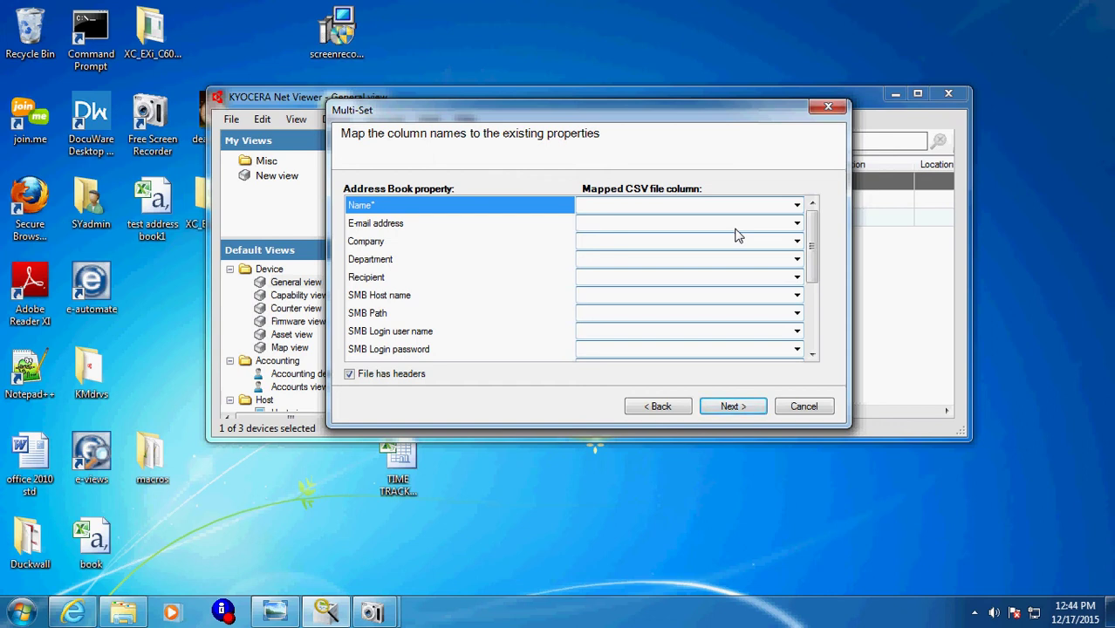
click(795, 206)
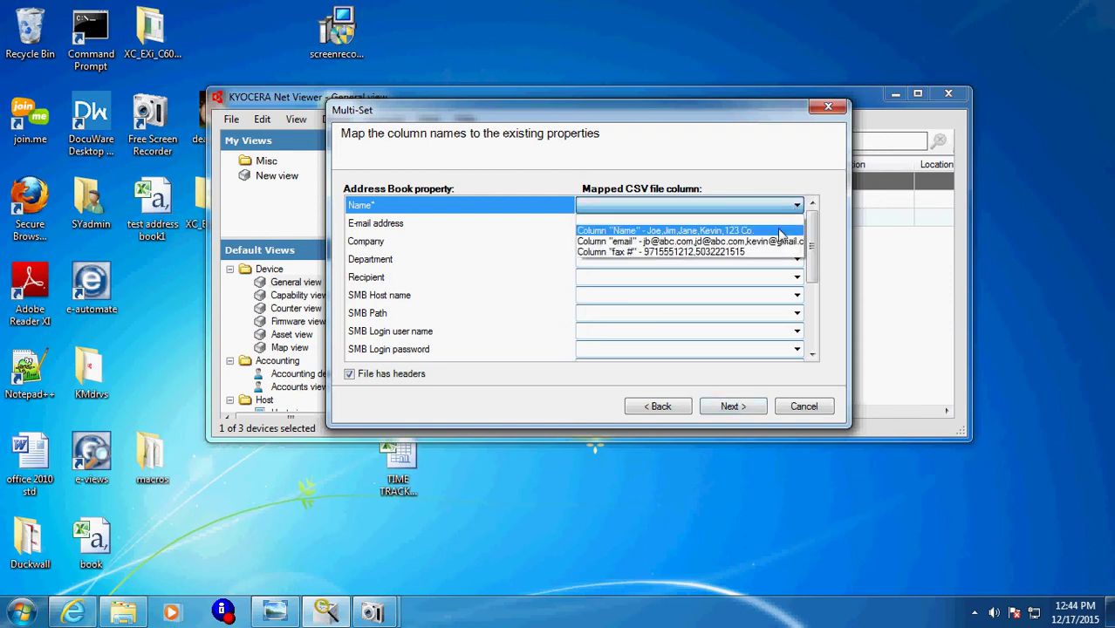
click(779, 232)
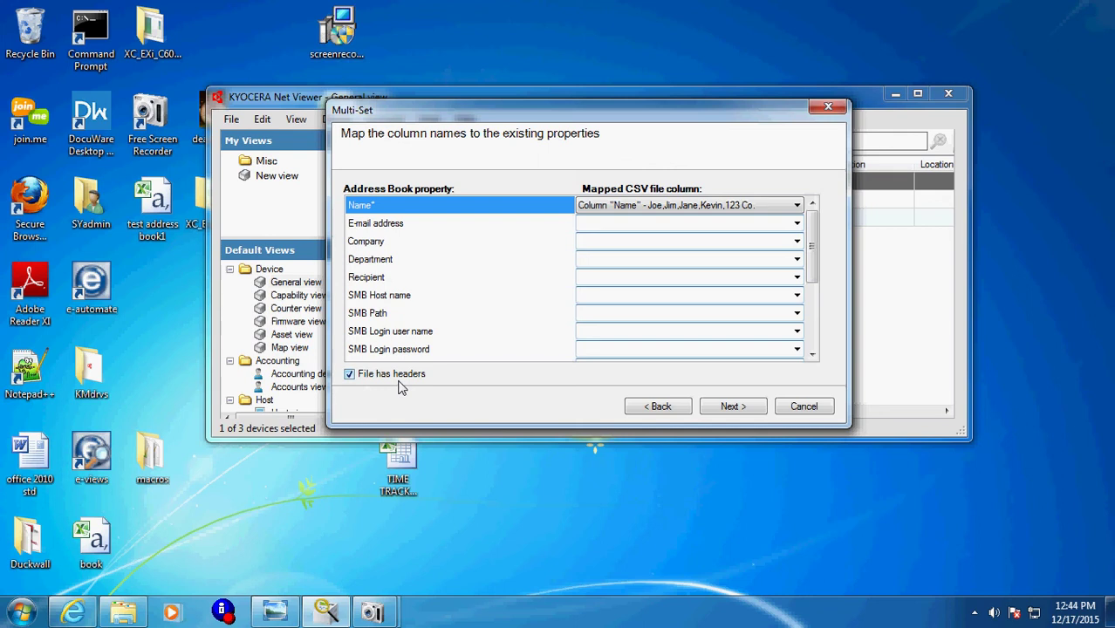
Open test address book1 in Excel, widen column B to review the entries, and close it
double_click(174, 225)
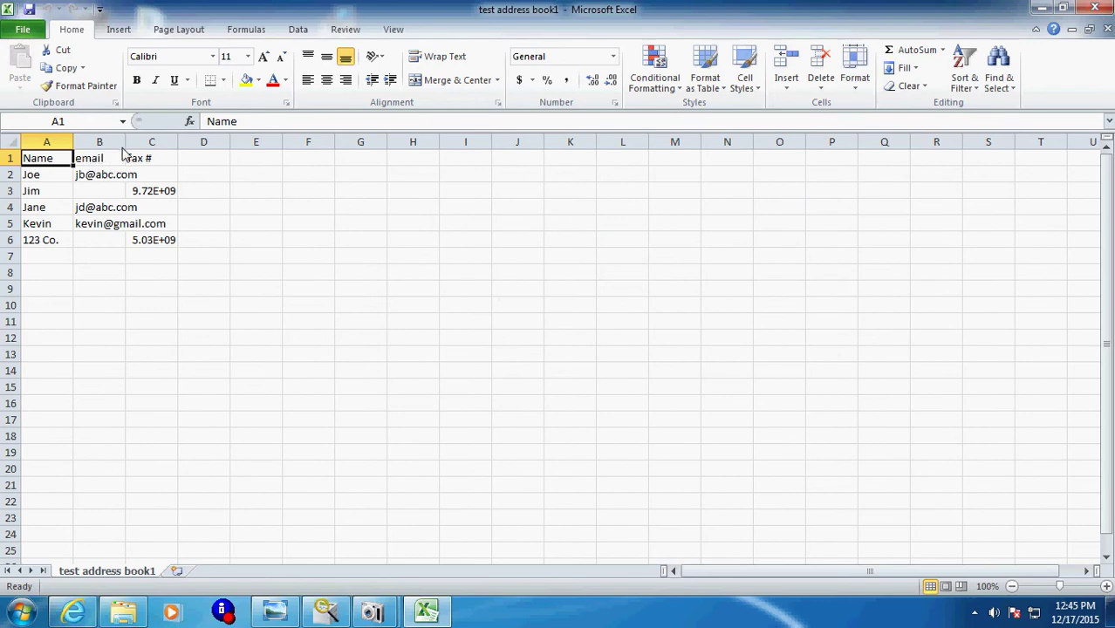
drag(126, 142, 304, 142)
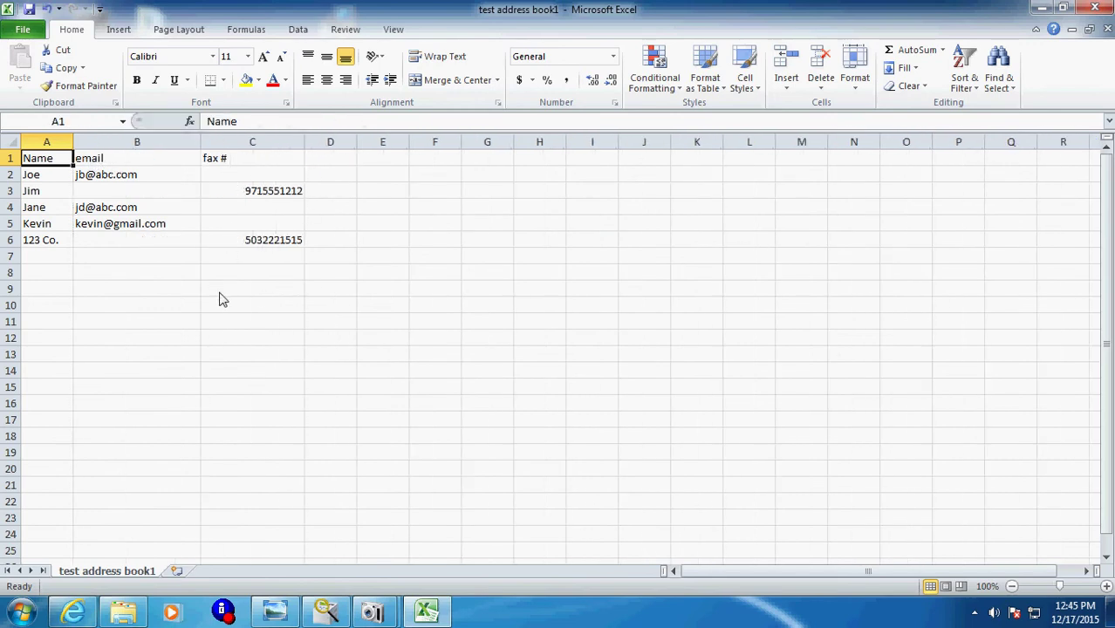
click(1093, 8)
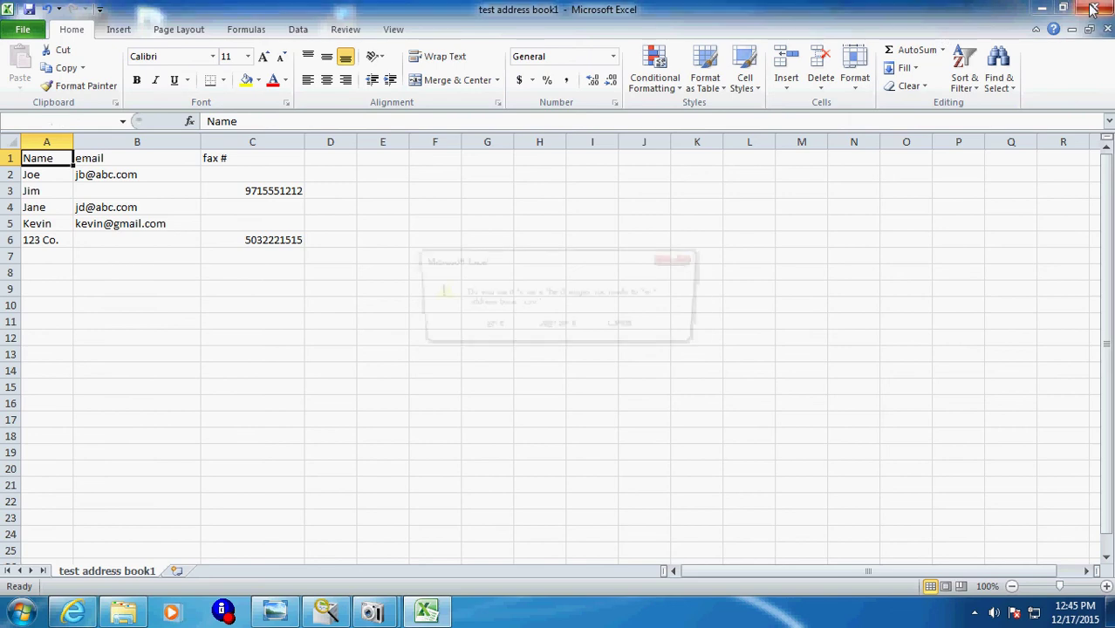
After closing Excel unsaved, map E-mail address to "email" and FAX Number to "fax #"
click(563, 327)
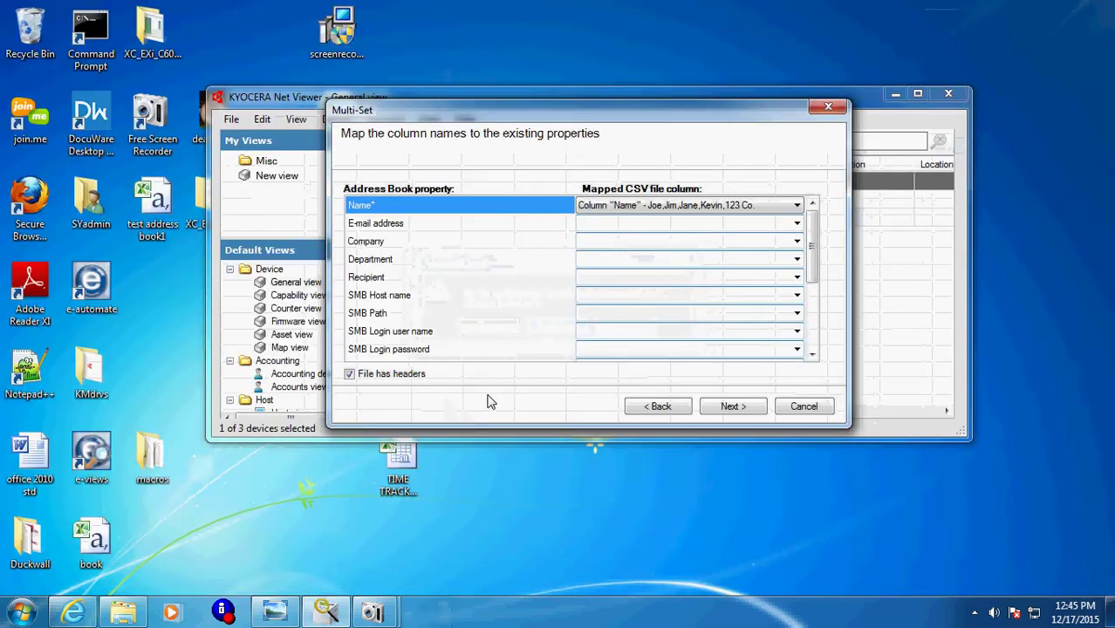
click(618, 225)
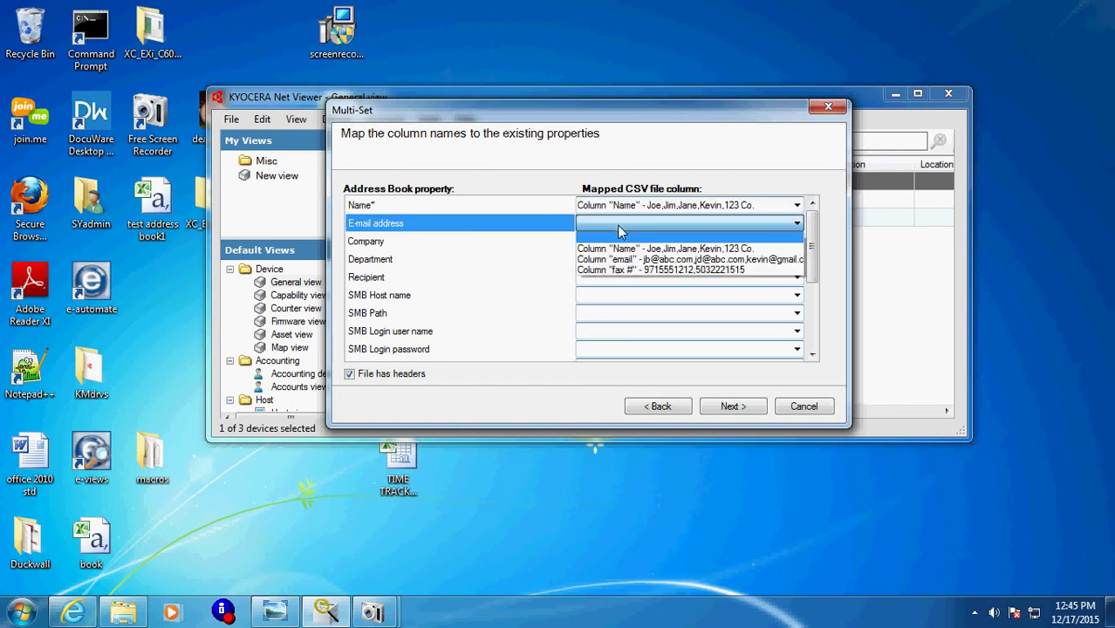
click(656, 260)
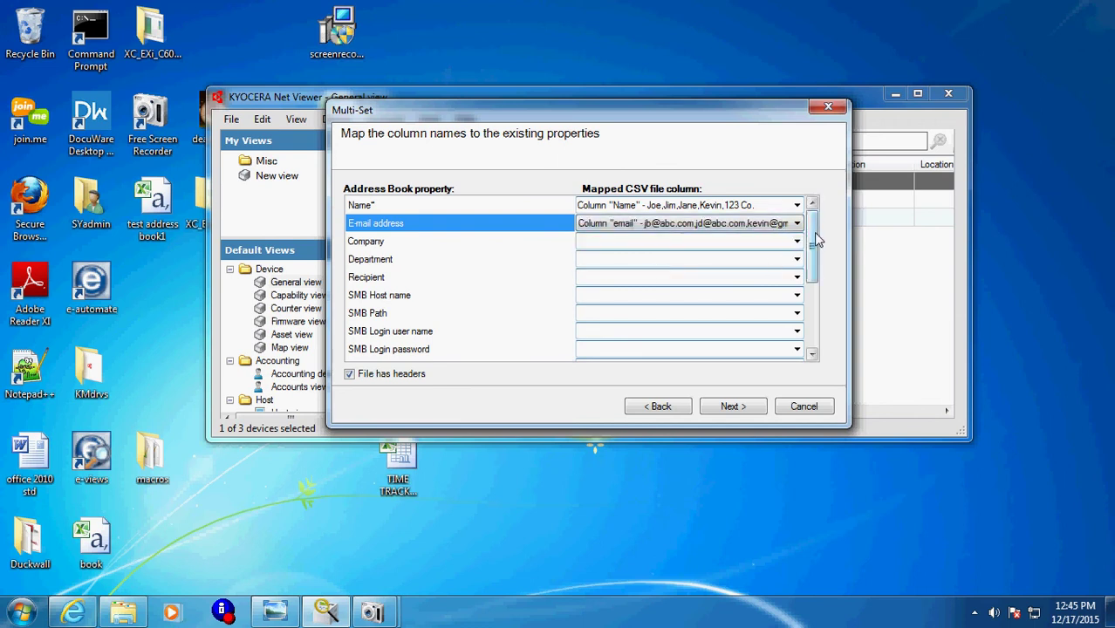
drag(814, 241, 814, 299)
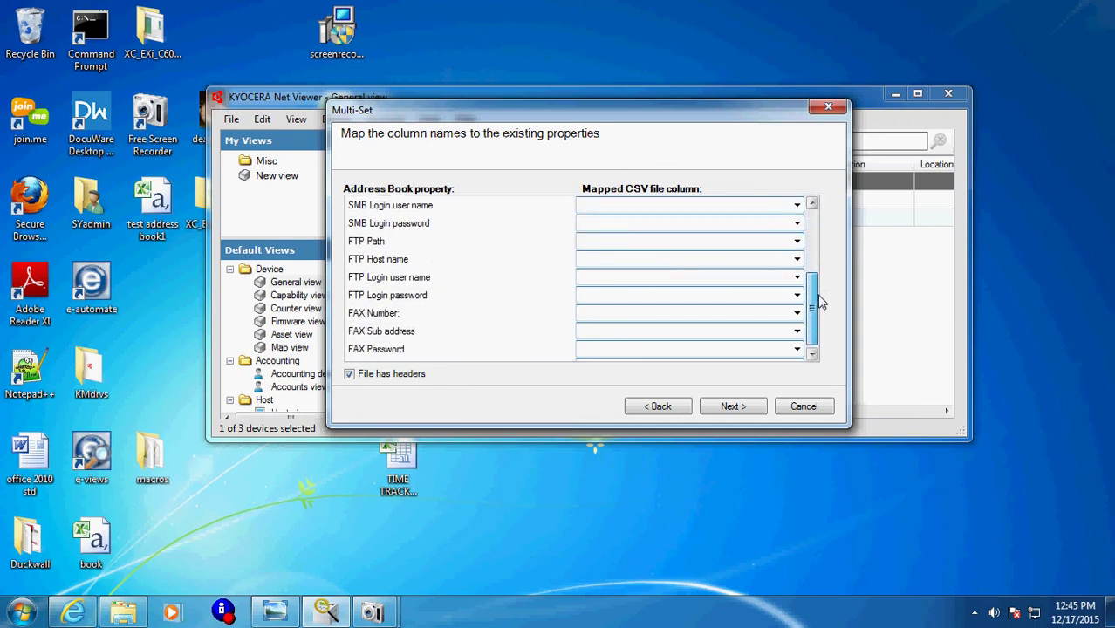
click(606, 318)
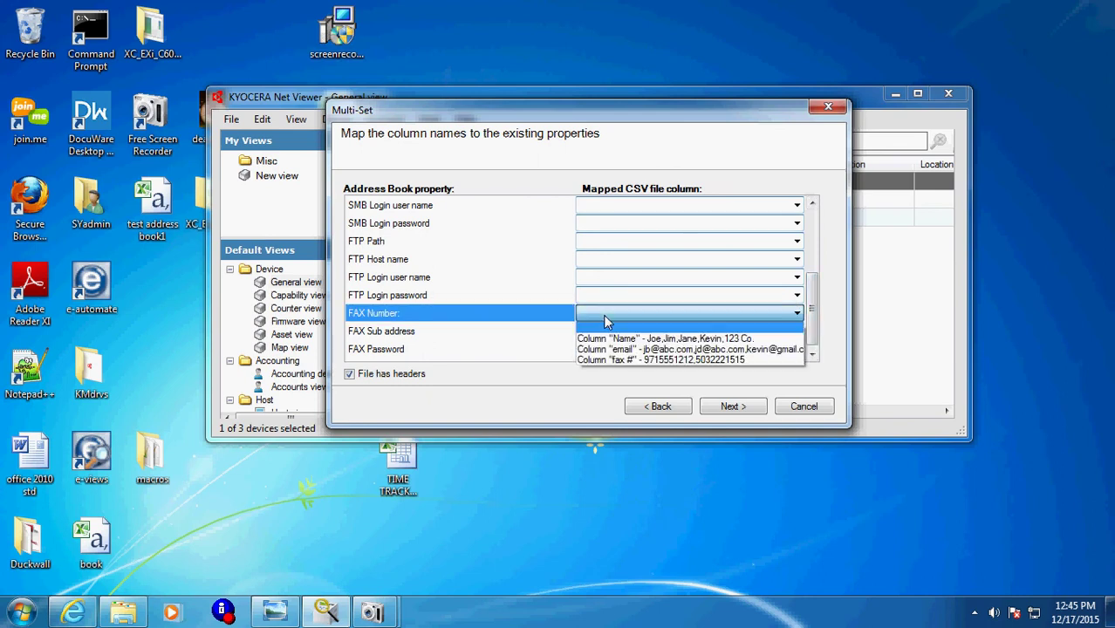
click(637, 360)
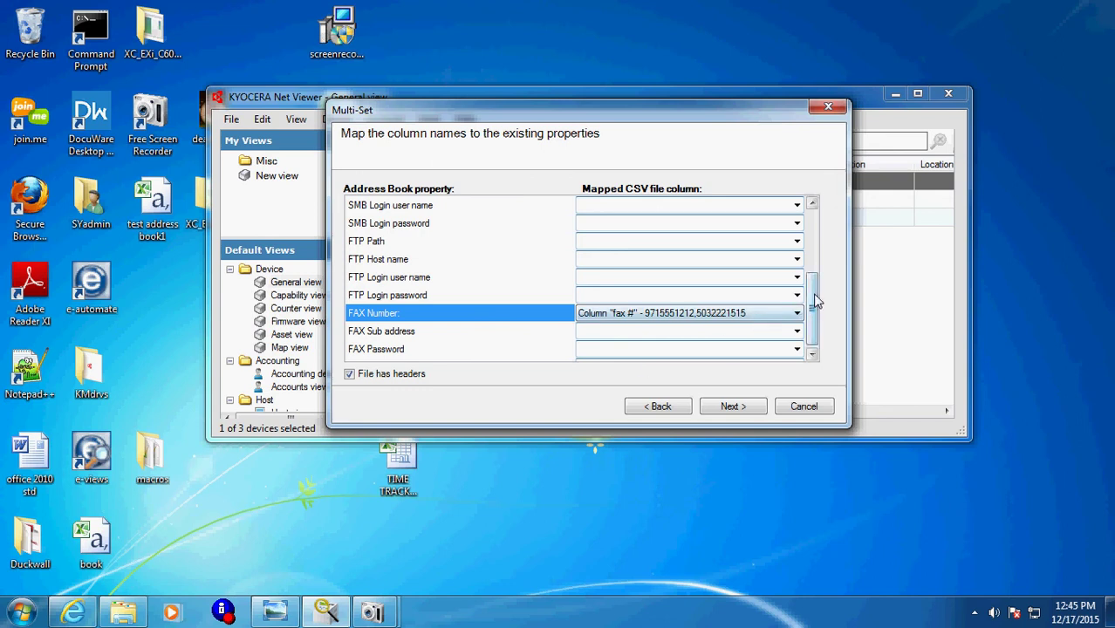
drag(813, 301, 813, 251)
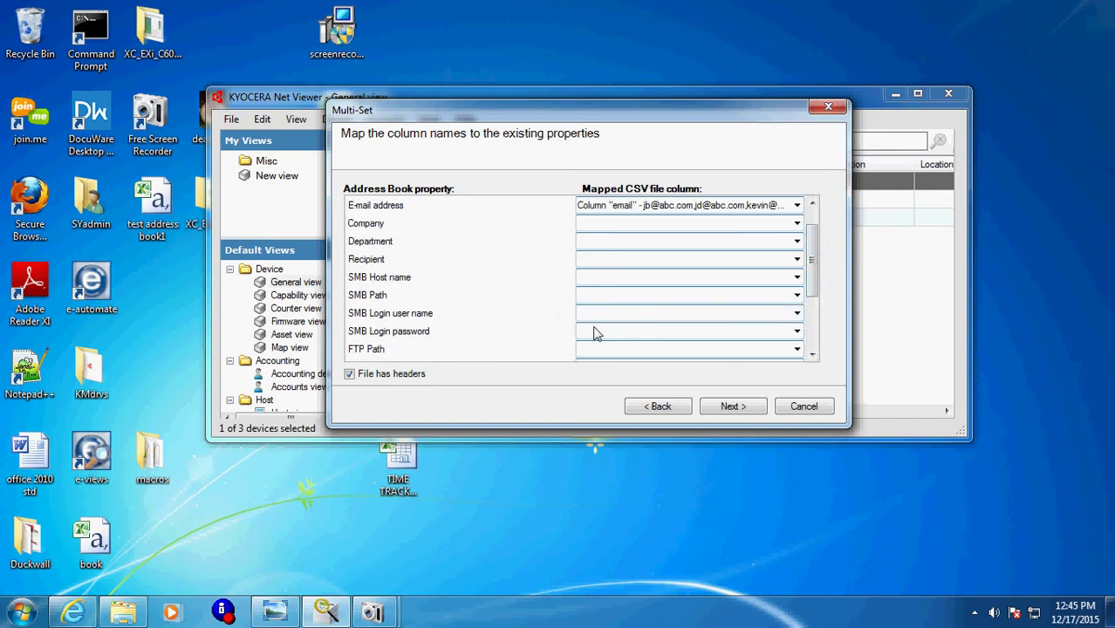
drag(814, 266, 816, 255)
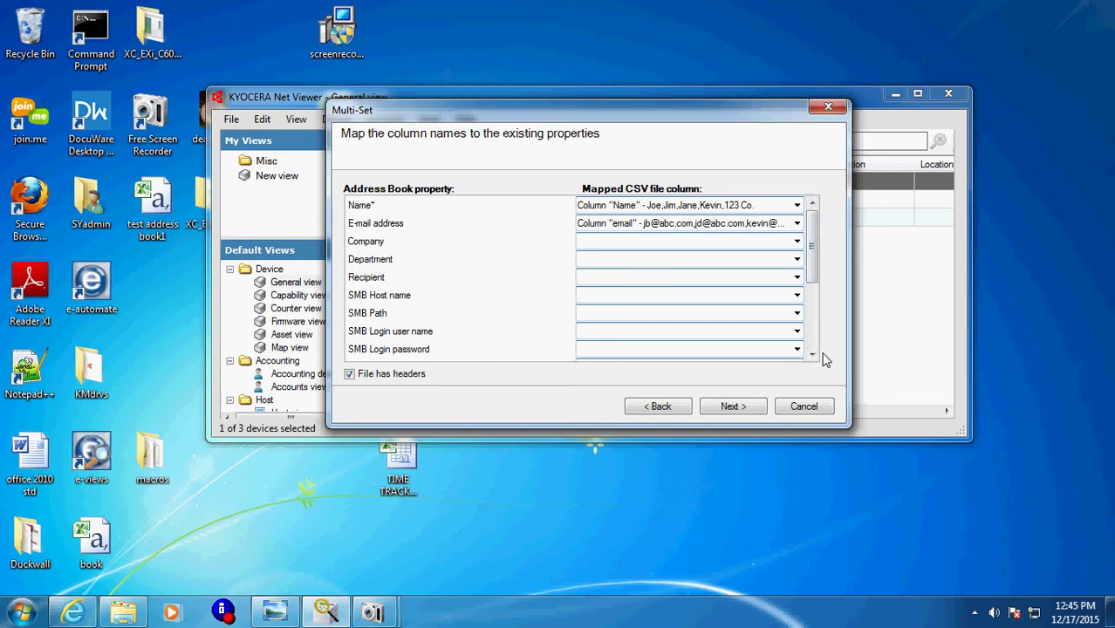
Preview the five contacts, then finish the Multi-Set to write them to the ECOSYS M3550idn
click(733, 407)
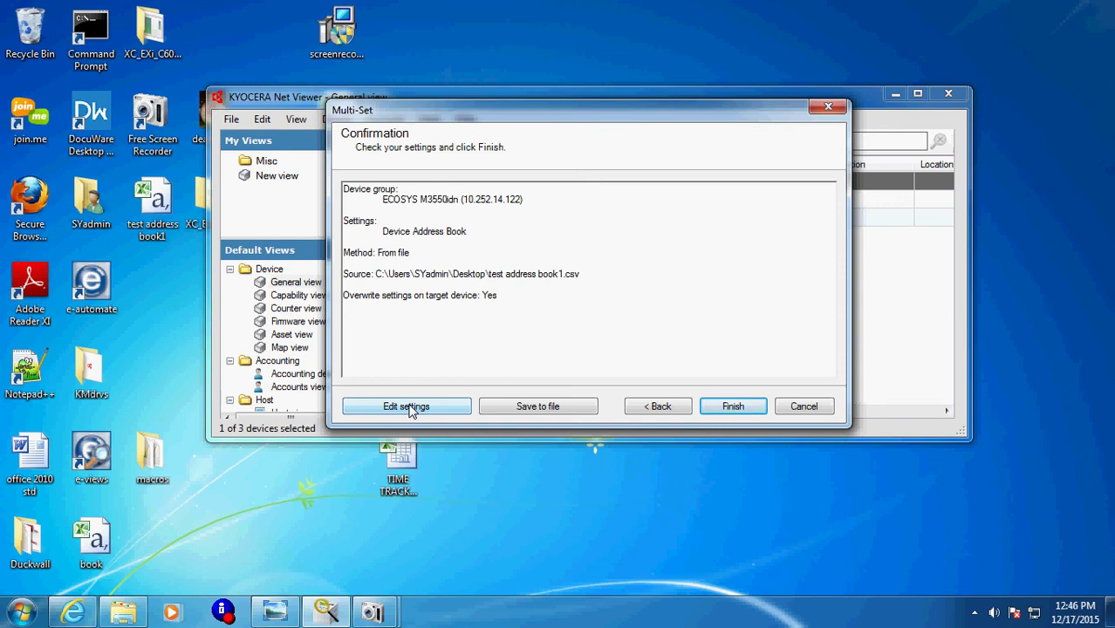
click(407, 407)
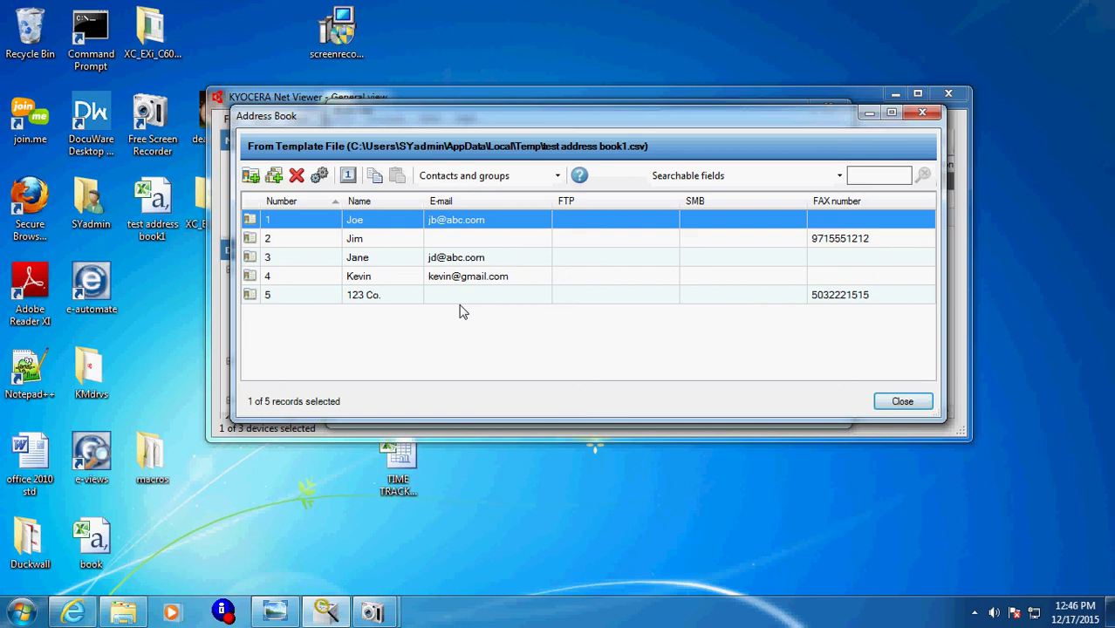
click(905, 406)
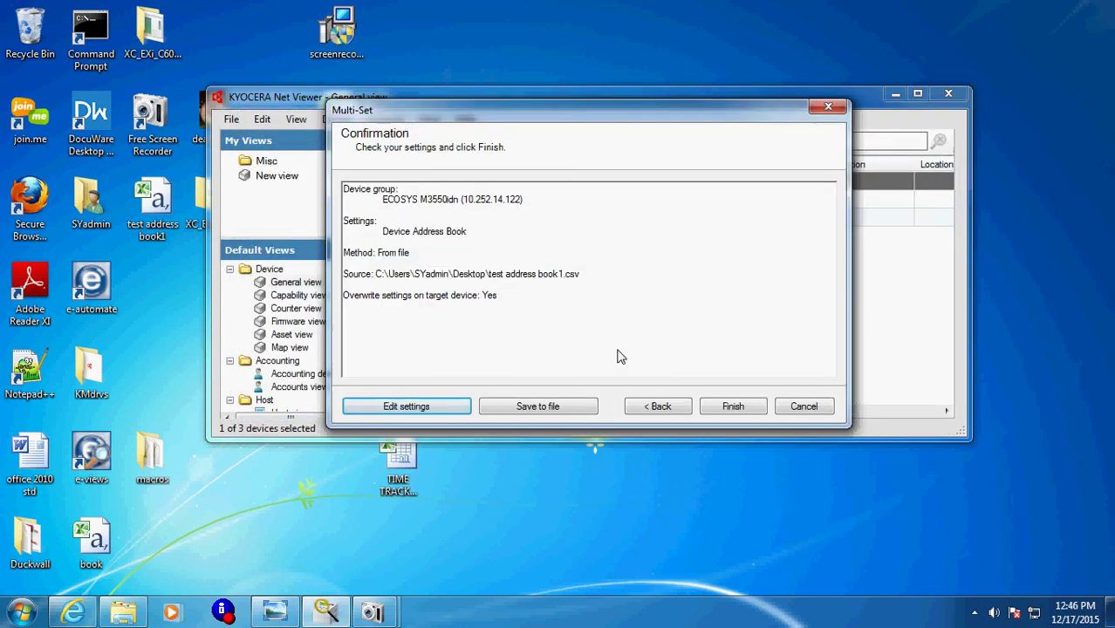
click(727, 410)
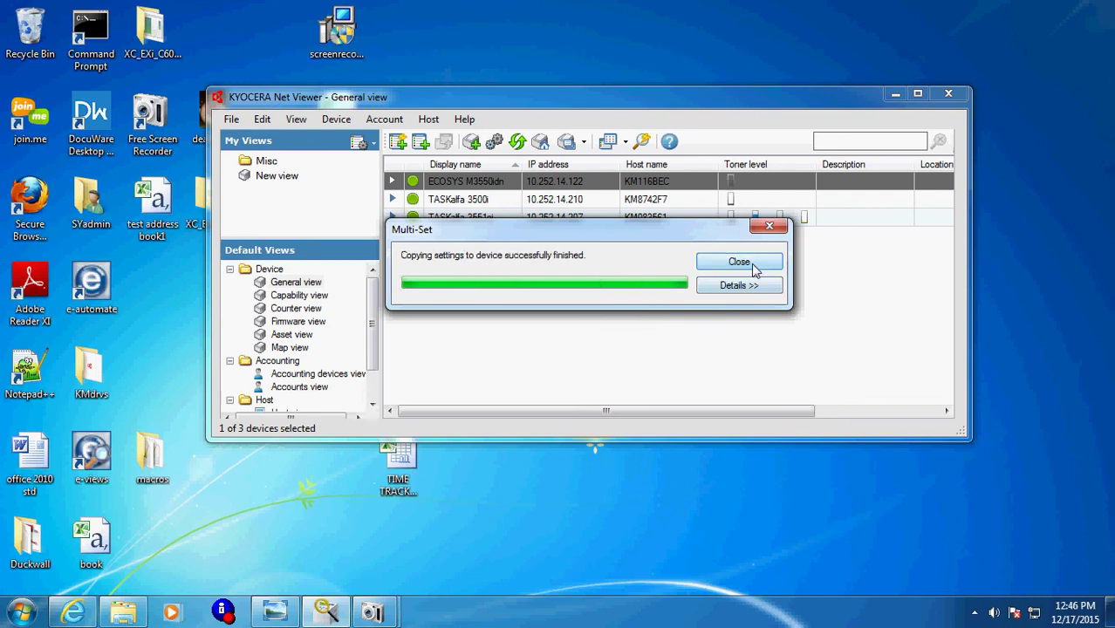
click(739, 262)
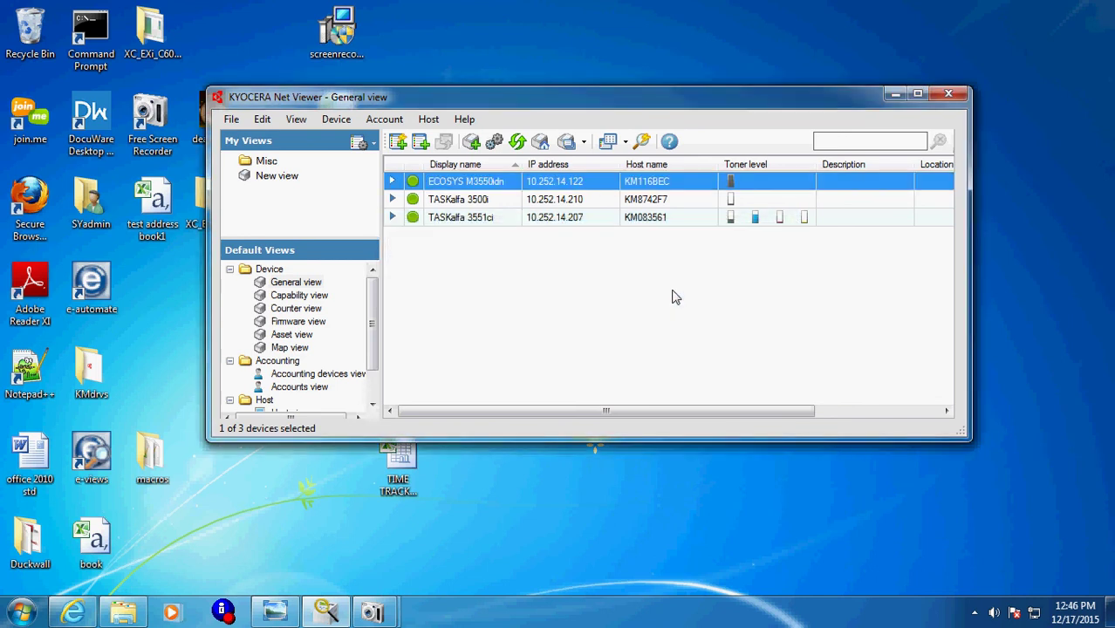
Refresh Command Center RX's machine address book to confirm Joe, Jim, Jane, Kevin and 123 Co., then minimize the browser
click(72, 612)
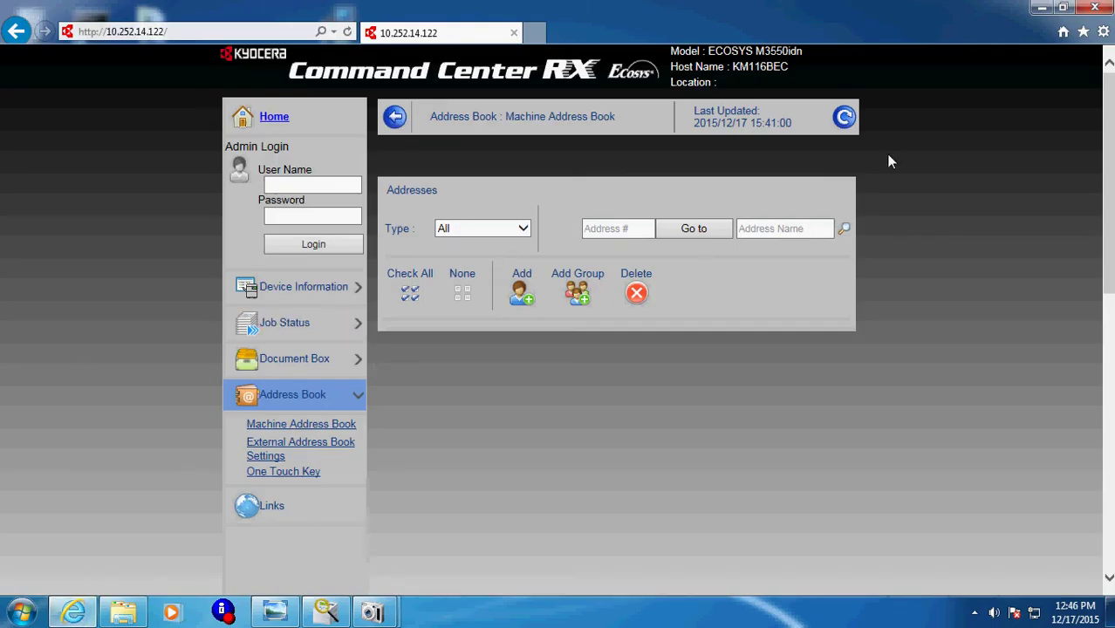
click(286, 425)
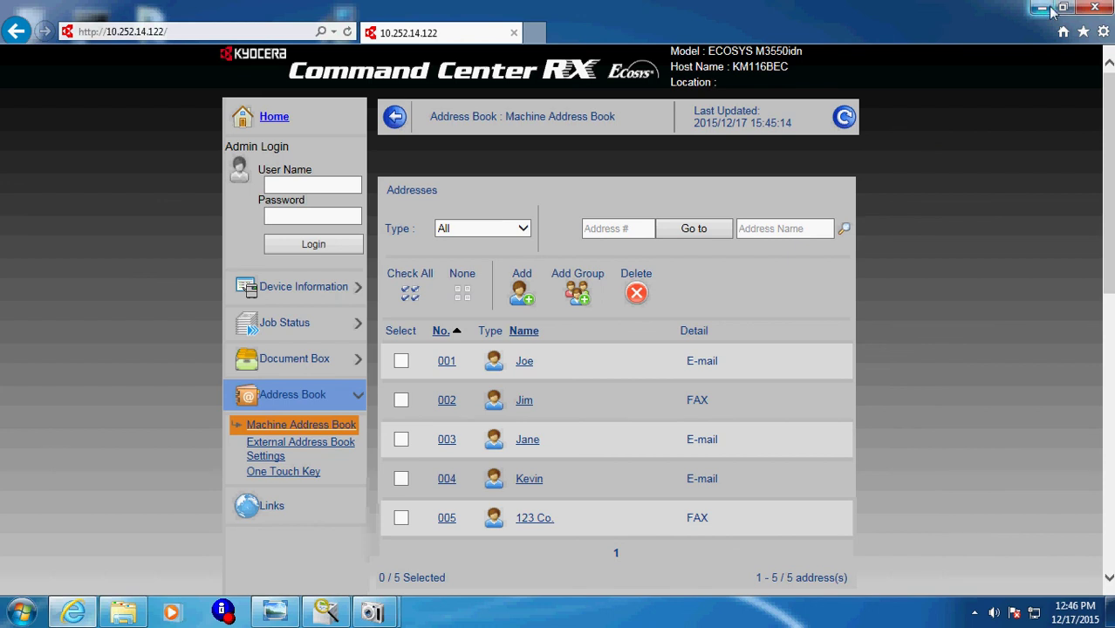
click(1093, 8)
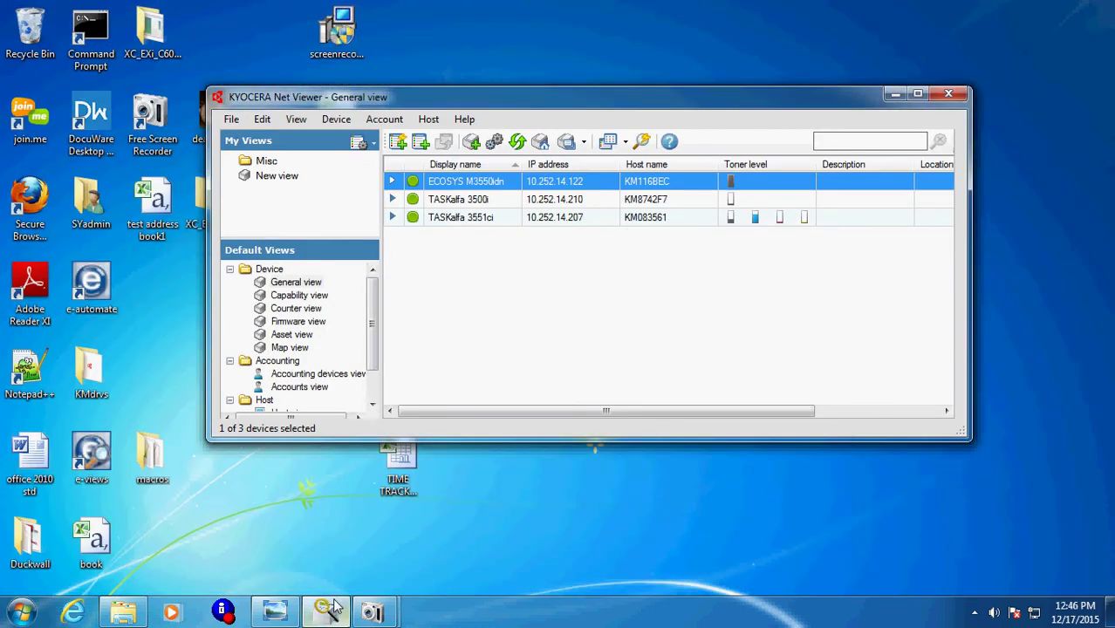
click(373, 610)
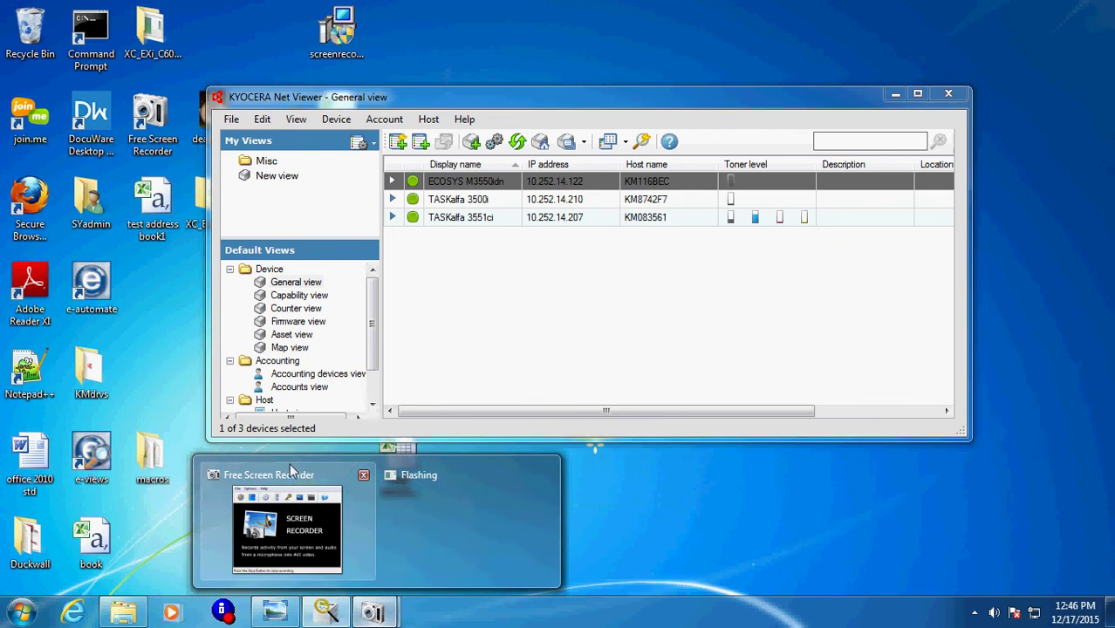